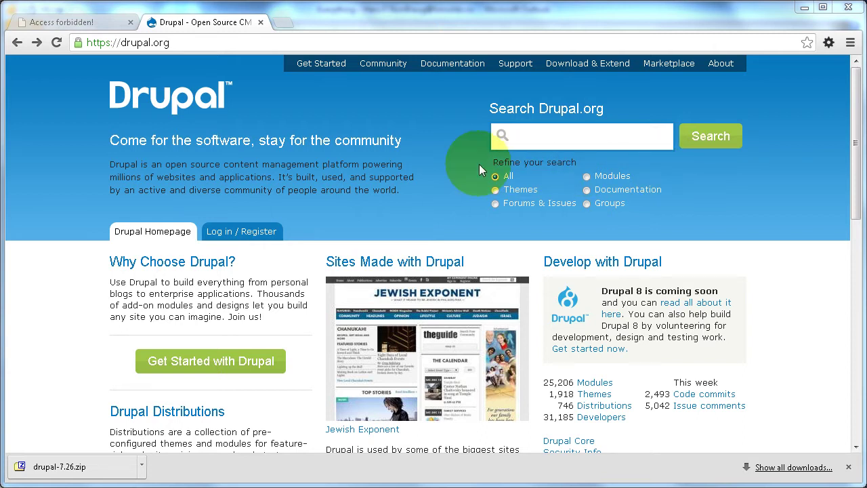
Step: Download the Drupal 7.26 core zip from Drupal.org via Get Started with Drupal
{"action": "left_click", "coordinate": [228, 366]}
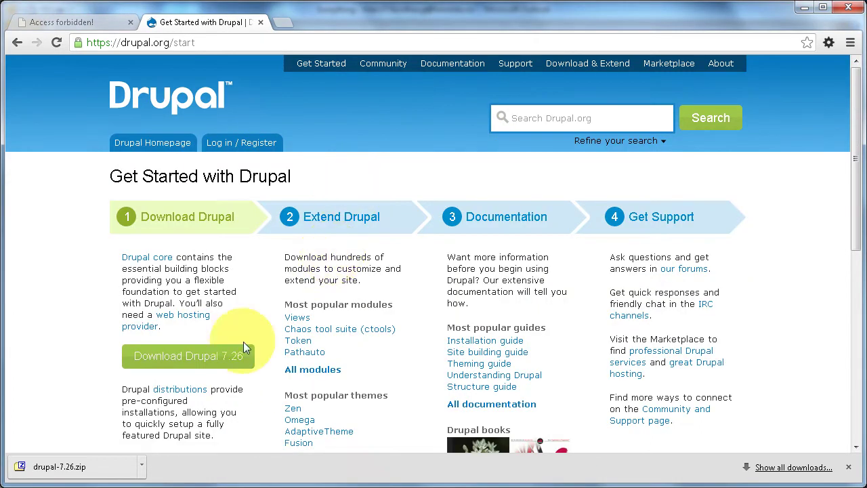
{"action": "left_click", "coordinate": [204, 364]}
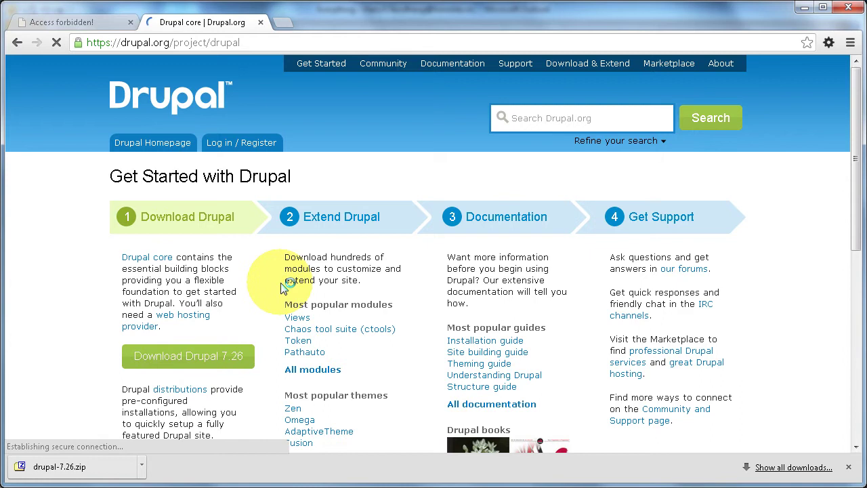
{"action": "scroll", "coordinate": [346, 274], "scroll_direction": "down", "scroll_amount": 6}
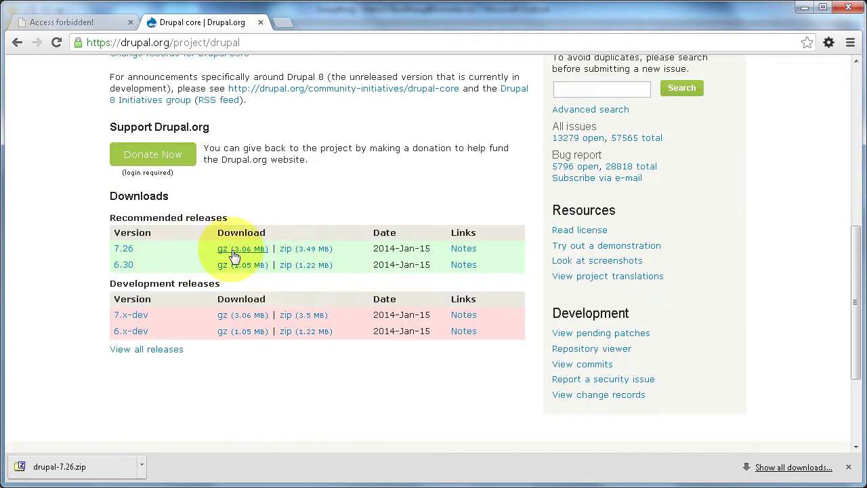
{"action": "left_click", "coordinate": [296, 254]}
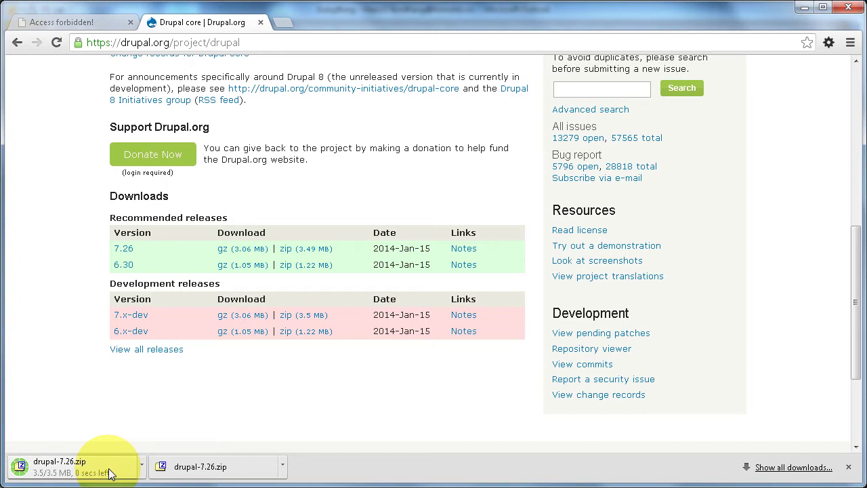
Step: Extract drupal-7.26.zip in Downloads with 7-Zip's Pakk ut internt
{"action": "key", "text": "alt+Tab"}
{"action": "key", "text": "Tab"}
{"action": "key", "text": "Tab"}
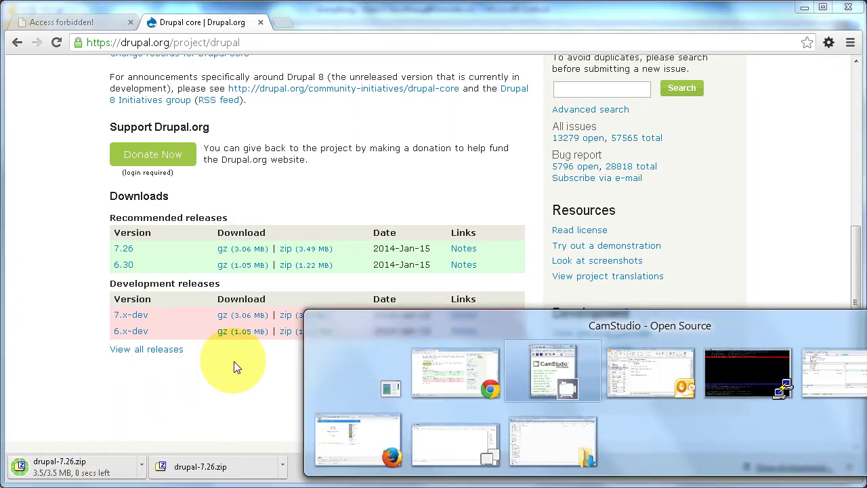
{"action": "key", "text": "Tab"}
{"action": "key", "text": "Tab"}
{"action": "key", "text": "Tab"}
{"action": "key", "text": "Tab"}
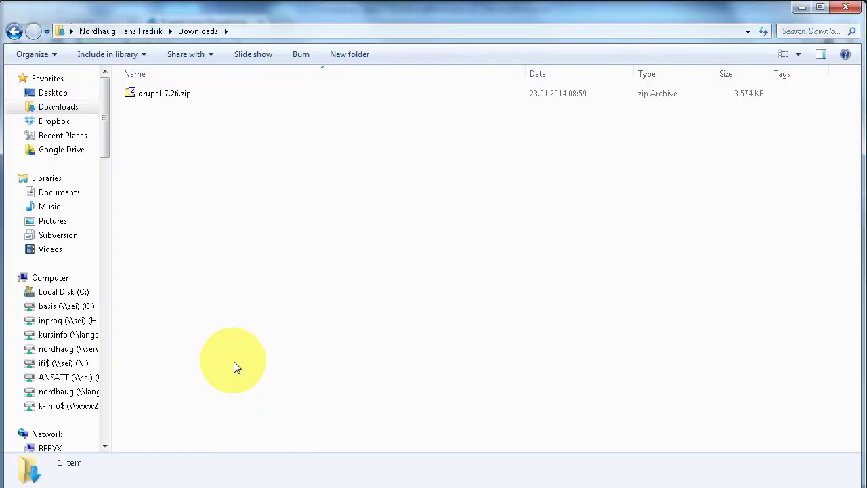
{"action": "right_click", "coordinate": [164, 95]}
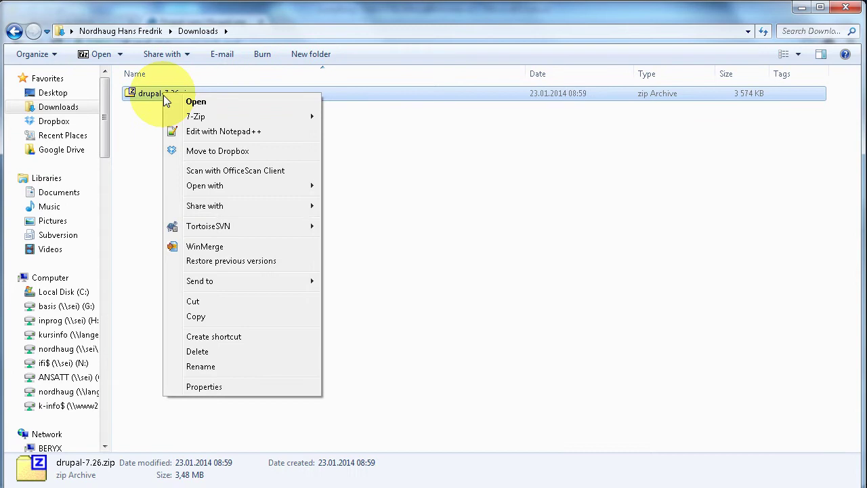
{"action": "mouse_move", "coordinate": [196, 116]}
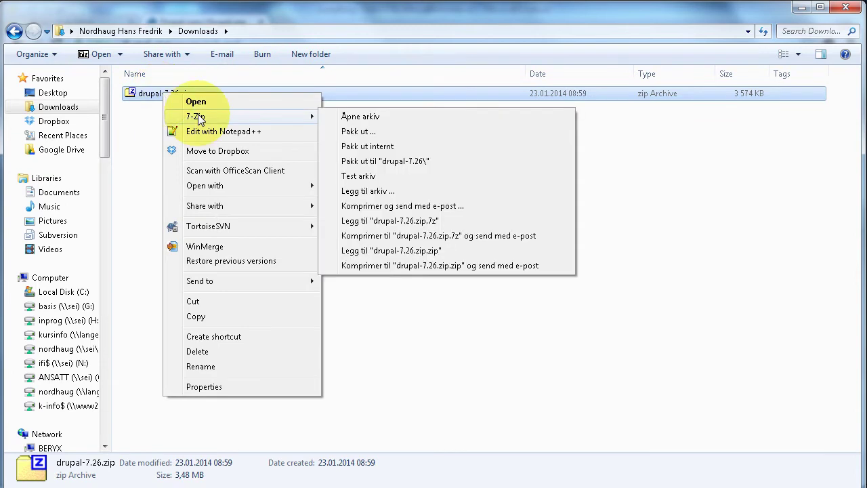
{"action": "left_click", "coordinate": [361, 146]}
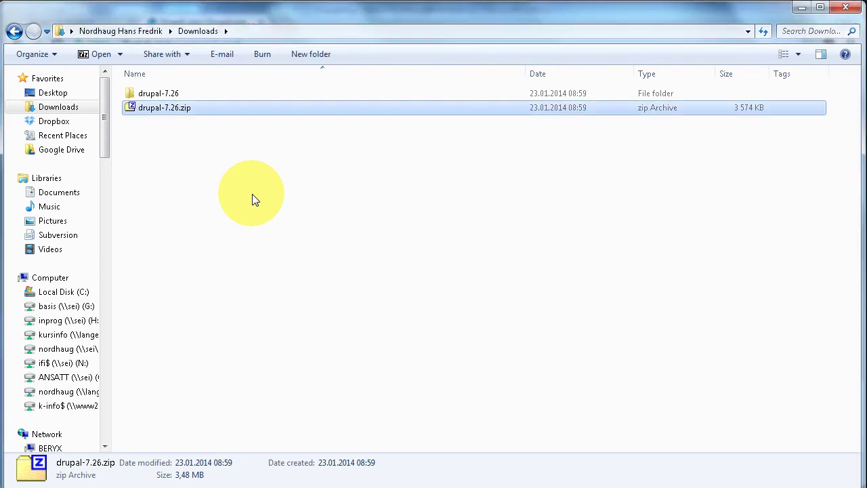
Step: Check the extracted drupal-7.26 folder's contents, then return to Chrome
{"action": "left_click", "coordinate": [164, 95]}
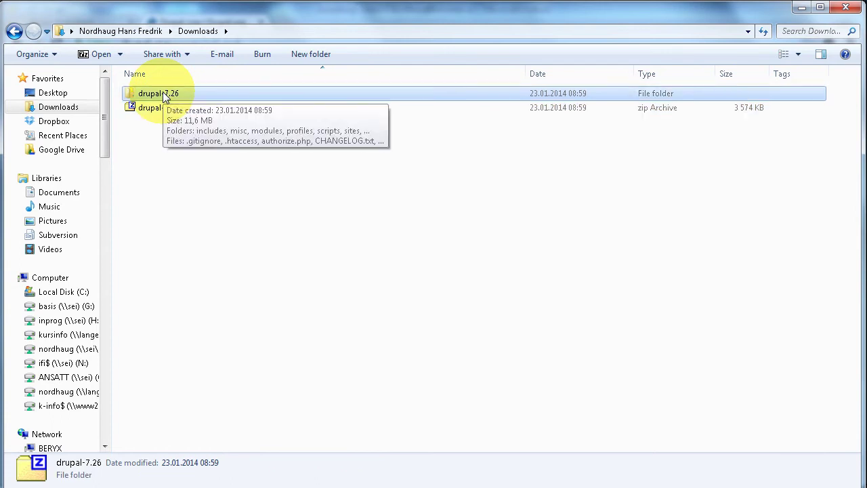
{"action": "double_click", "coordinate": [165, 95]}
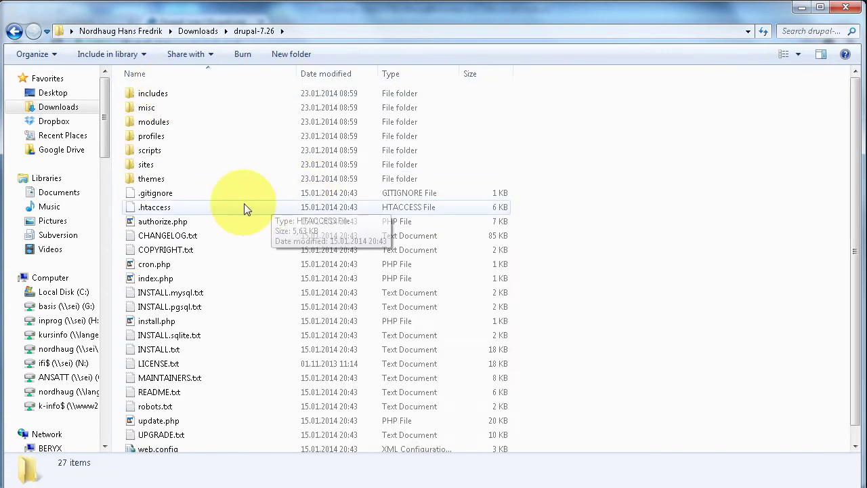
{"action": "left_click", "coordinate": [204, 33]}
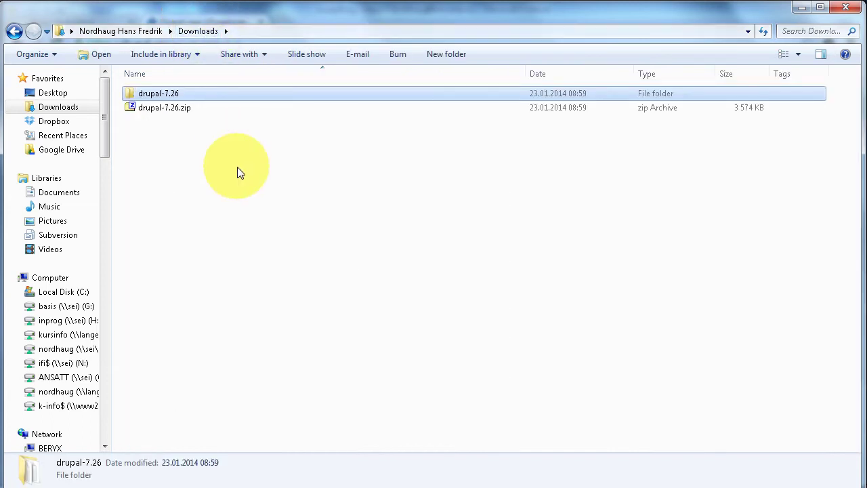
{"action": "key", "text": "alt+Tab"}
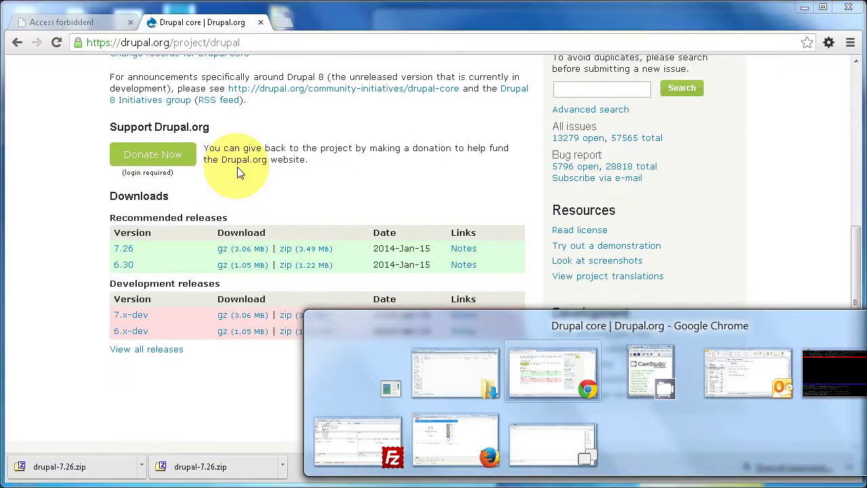
Step: Bring up the site's 403 Access forbidden tab in Chrome, then switch to FileZilla
{"action": "left_click", "coordinate": [76, 22]}
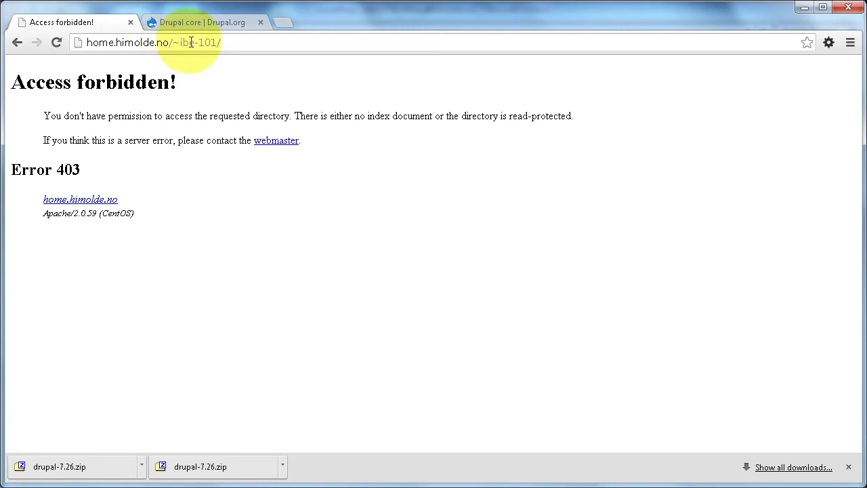
{"action": "left_click", "coordinate": [230, 42]}
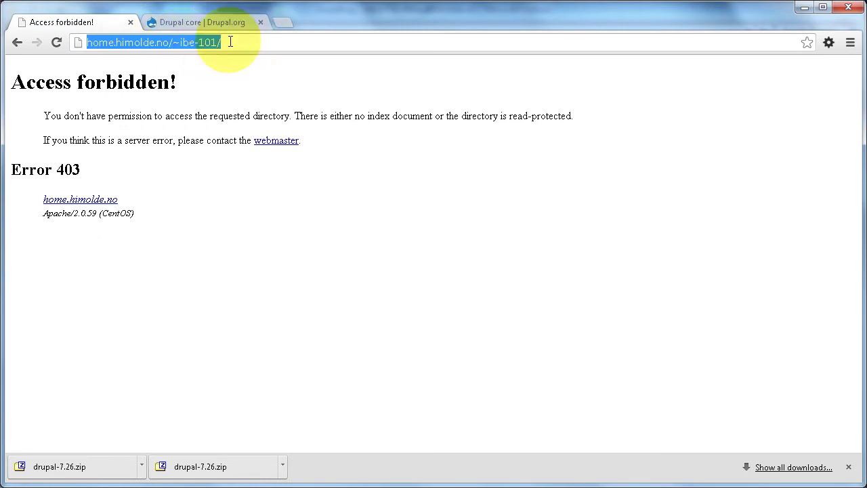
{"action": "left_click", "coordinate": [231, 42]}
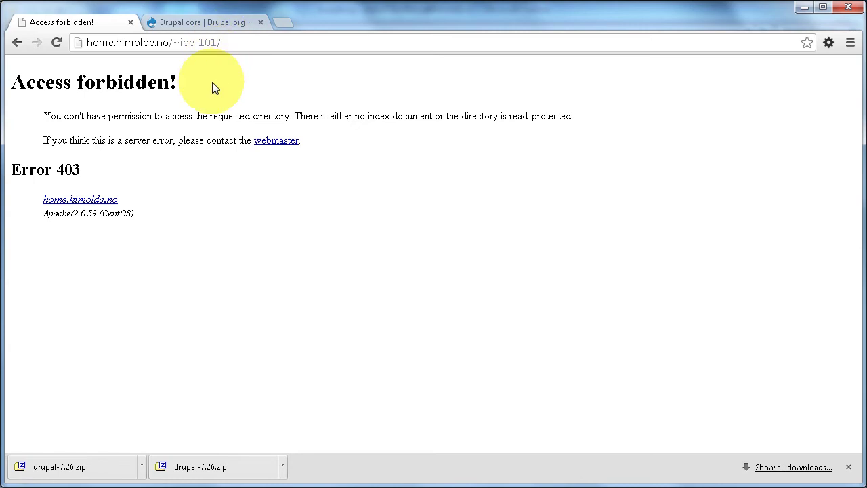
{"action": "key", "text": "alt+Tab"}
{"action": "key", "text": "alt+Tab"}
{"action": "key", "text": "alt+Tab"}
{"action": "key", "text": "alt+Tab"}
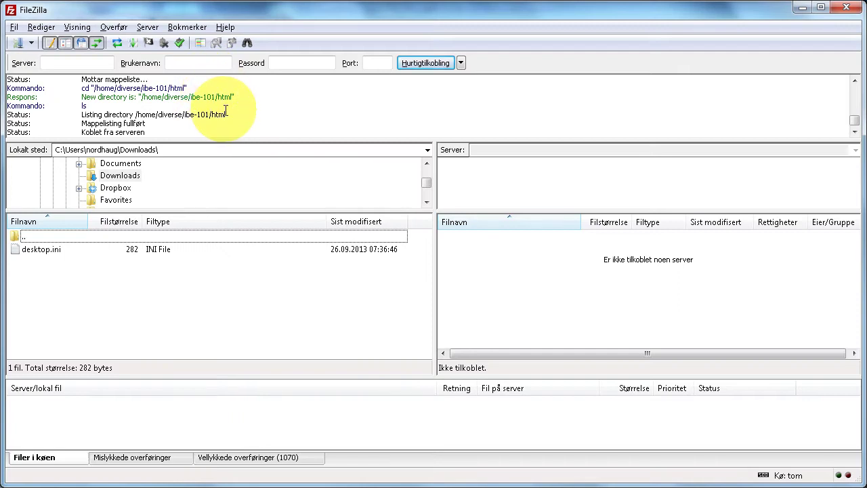
Step: Connect to the saved home.himolde.no site and open the server's html folder
{"action": "left_click", "coordinate": [18, 44]}
{"action": "double_click", "coordinate": [319, 186]}
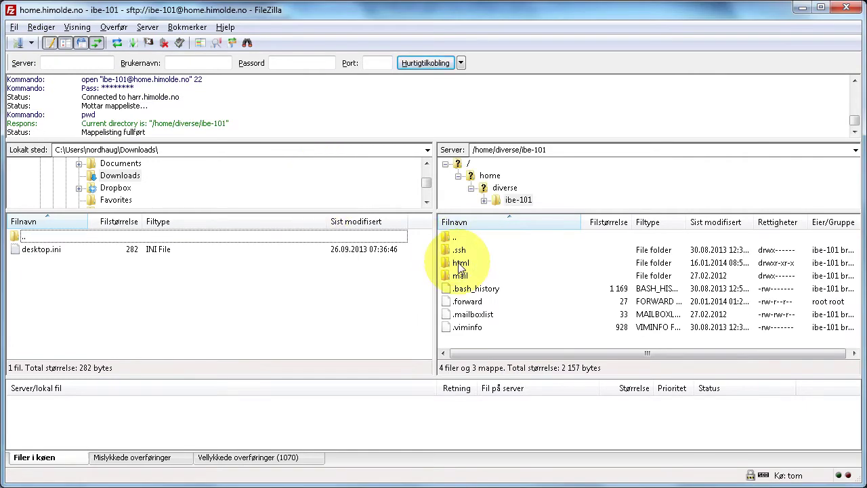
{"action": "double_click", "coordinate": [461, 263]}
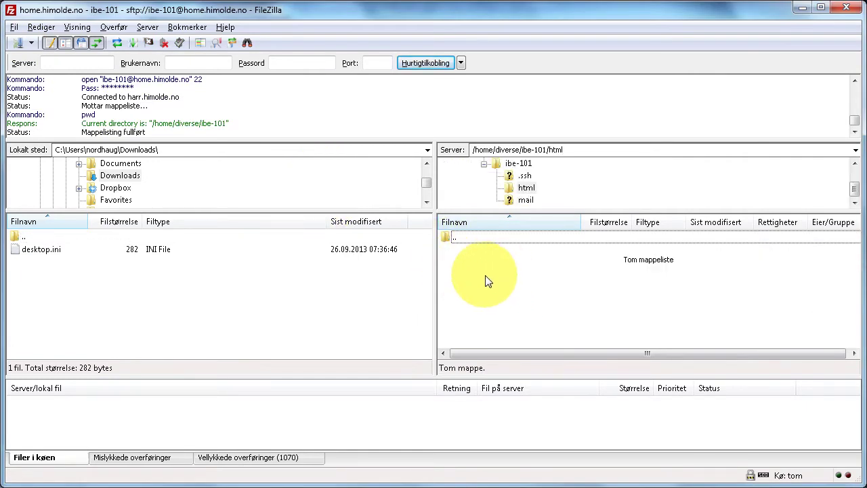
Step: Upload the local drupal-7.26 folder into html and rename it test
{"action": "left_click", "coordinate": [118, 43]}
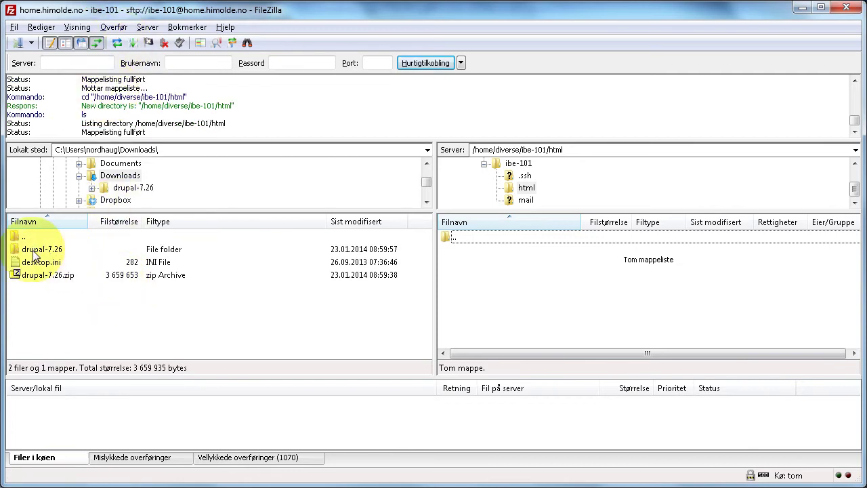
{"action": "left_click_drag", "start_coordinate": [33, 252], "coordinate": [479, 281]}
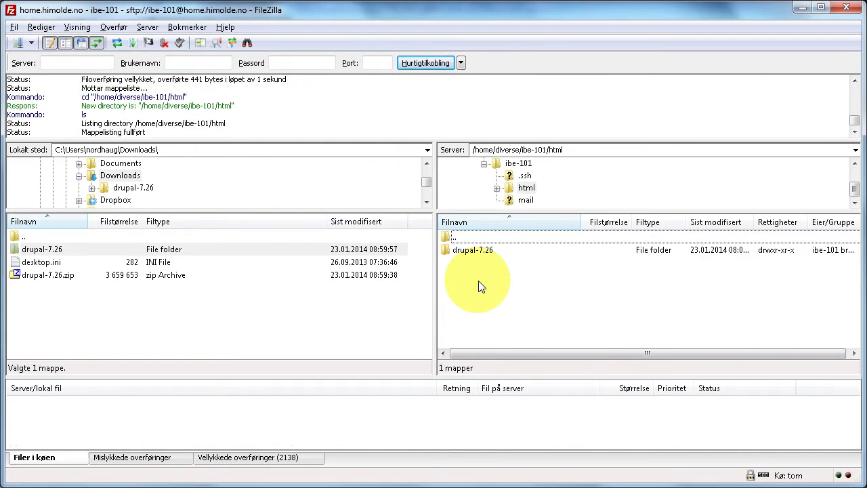
{"action": "left_click", "coordinate": [478, 250]}
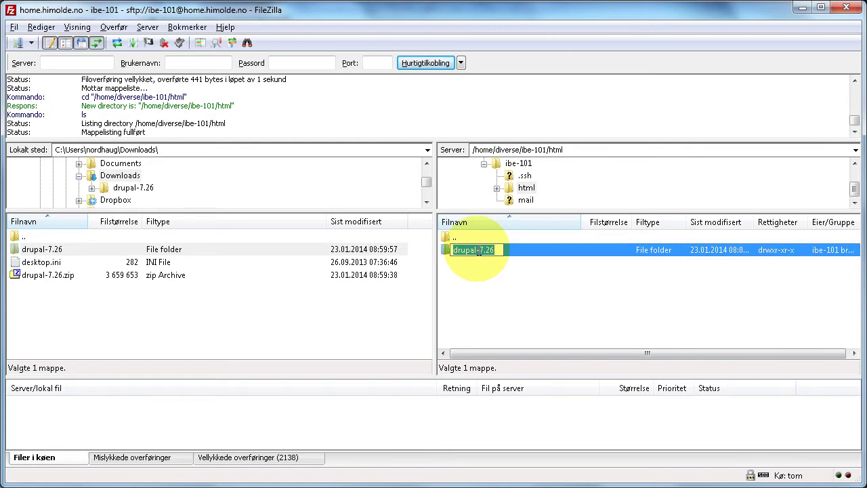
{"action": "key", "text": "Return"}
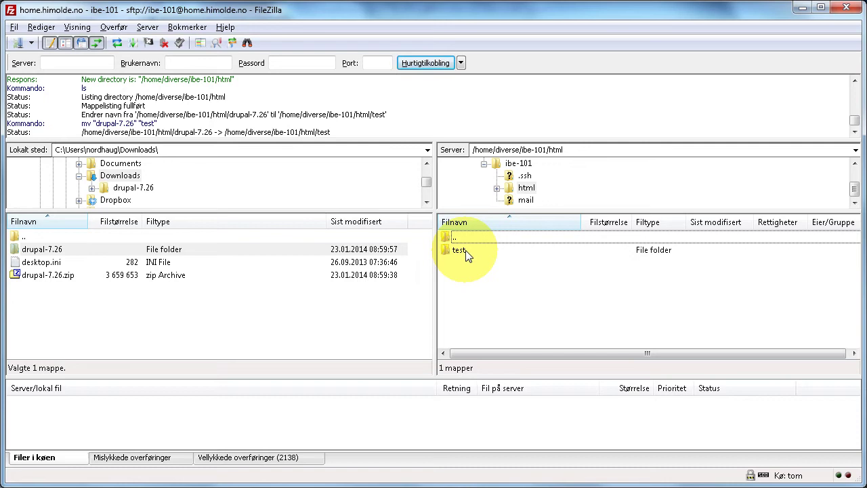
{"action": "key", "text": "alt+Tab"}
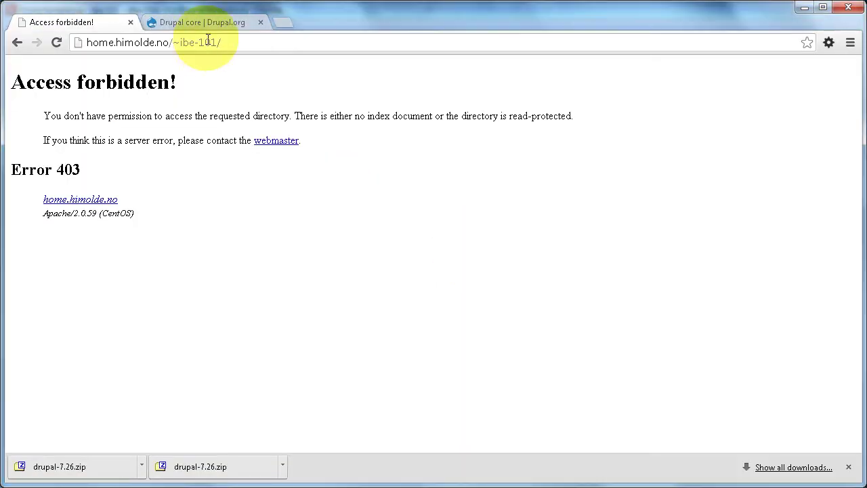
Step: Load the site's /test address and run the installer with Standard profile and English
{"action": "left_click", "coordinate": [233, 43]}
{"action": "left_click", "coordinate": [233, 43]}
{"action": "type", "text": "test"}
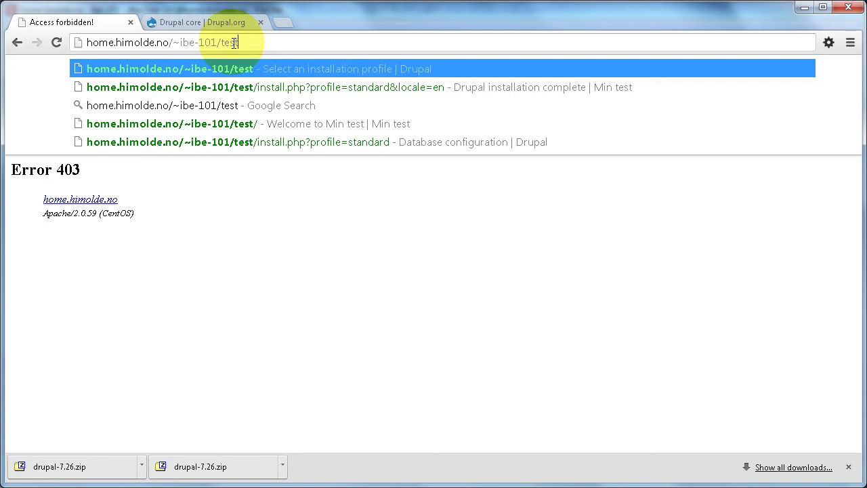
{"action": "key", "text": "Return"}
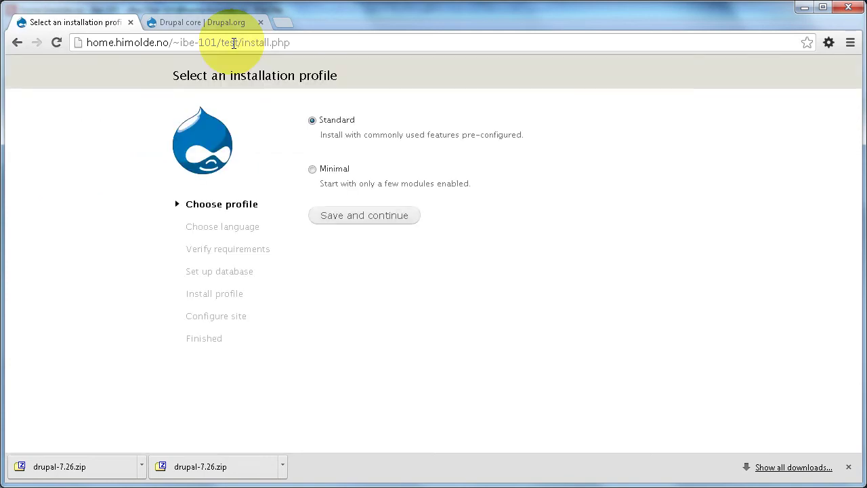
{"action": "left_click", "coordinate": [353, 217]}
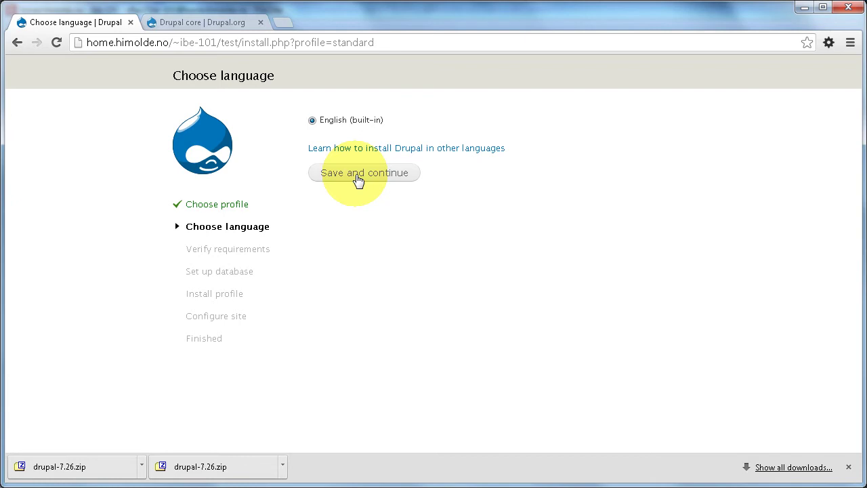
{"action": "left_click", "coordinate": [359, 178]}
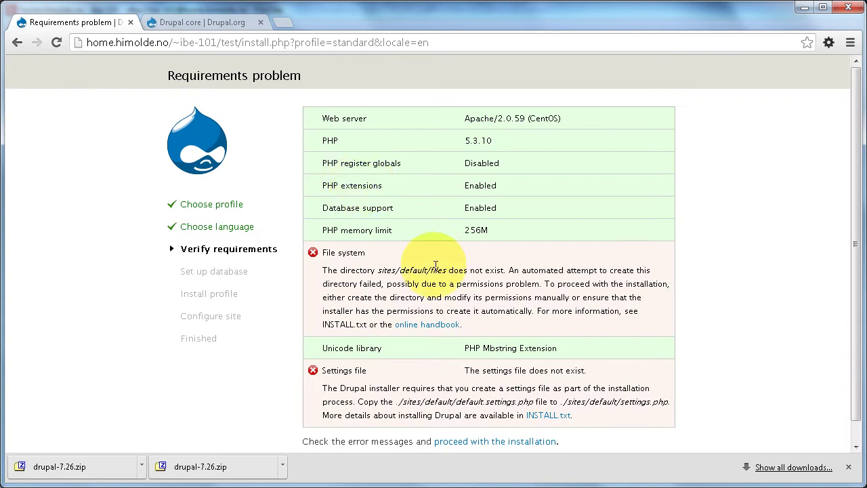
Step: Read the File system and Settings file errors on the Requirements problem page
{"action": "scroll", "coordinate": [436, 251], "scroll_direction": "down", "scroll_amount": 1}
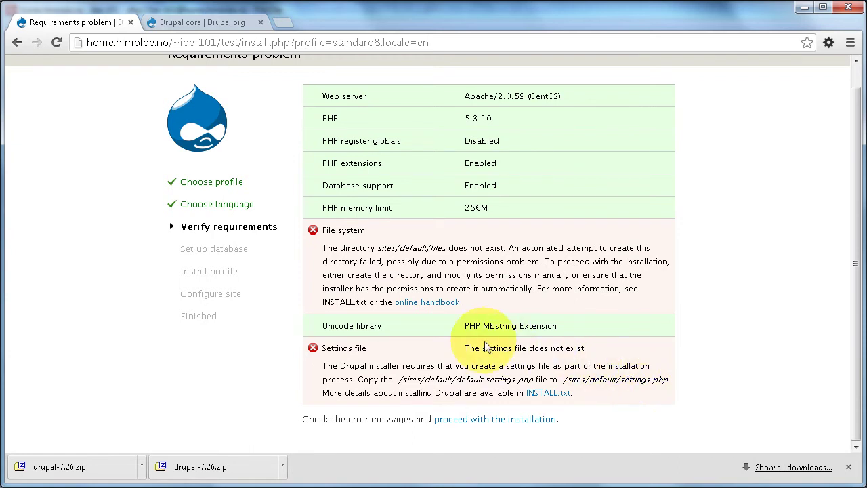
{"action": "key", "text": "alt+Tab"}
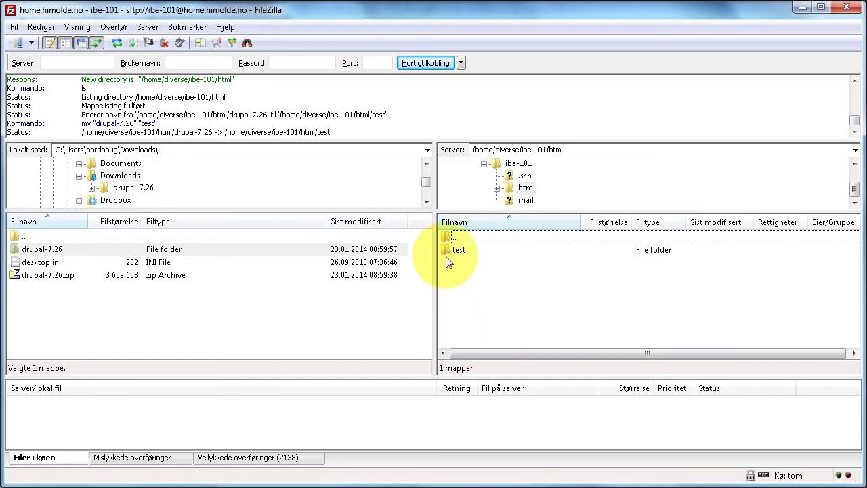
Step: Browse to test/sites/default on the server and add a new folder named files
{"action": "double_click", "coordinate": [456, 250]}
{"action": "left_click", "coordinate": [463, 315]}
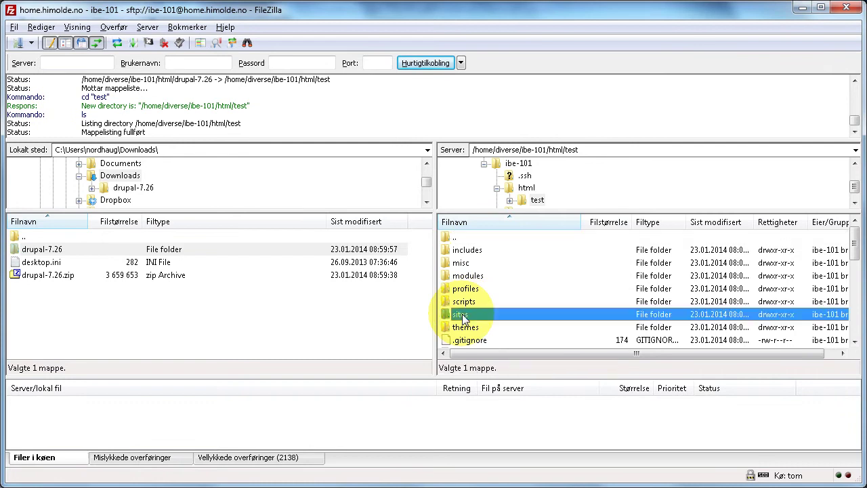
{"action": "double_click", "coordinate": [463, 316]}
{"action": "double_click", "coordinate": [467, 263]}
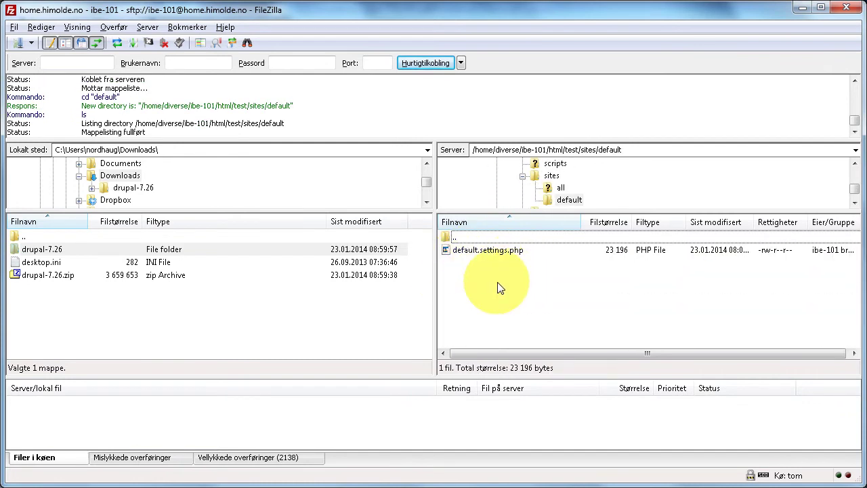
{"action": "right_click", "coordinate": [499, 287]}
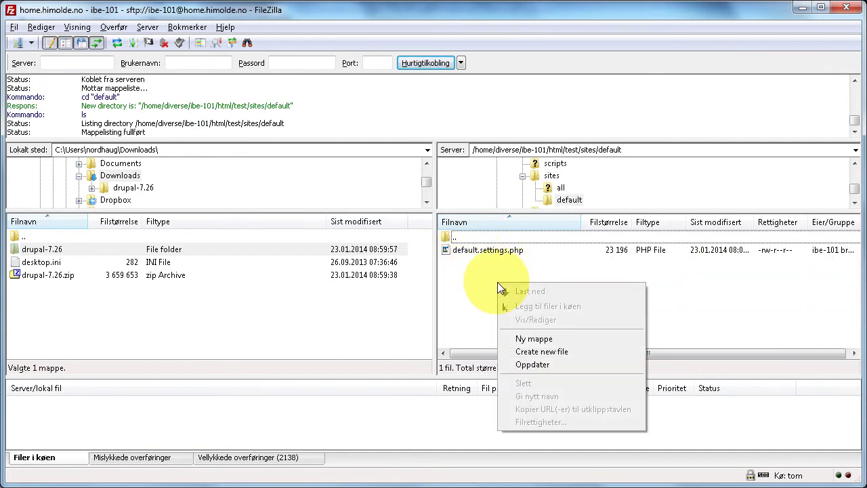
{"action": "left_click", "coordinate": [549, 339]}
{"action": "type", "text": "fi"}
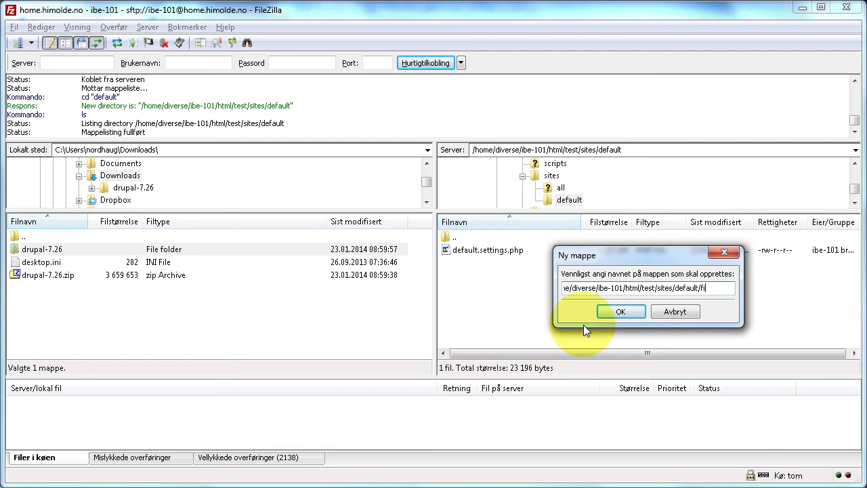
{"action": "type", "text": "les"}
{"action": "left_click", "coordinate": [609, 315]}
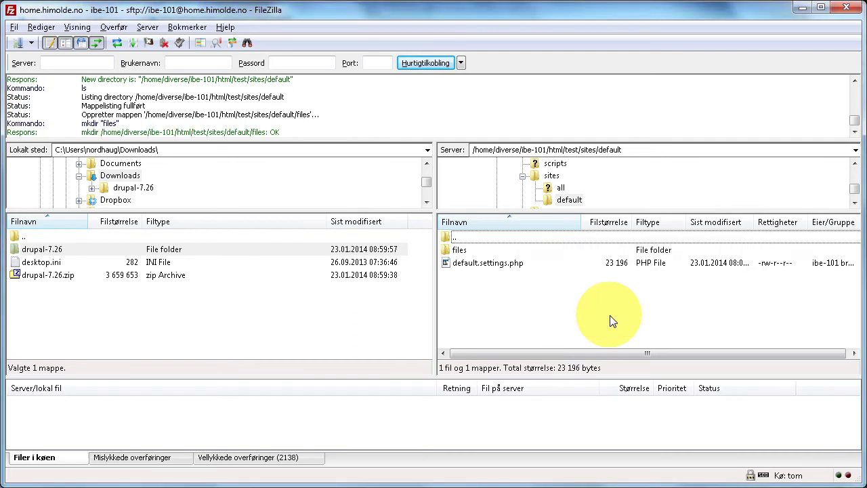
Step: Download the server's default.settings.php to the local Downloads folder
{"action": "right_click", "coordinate": [493, 266]}
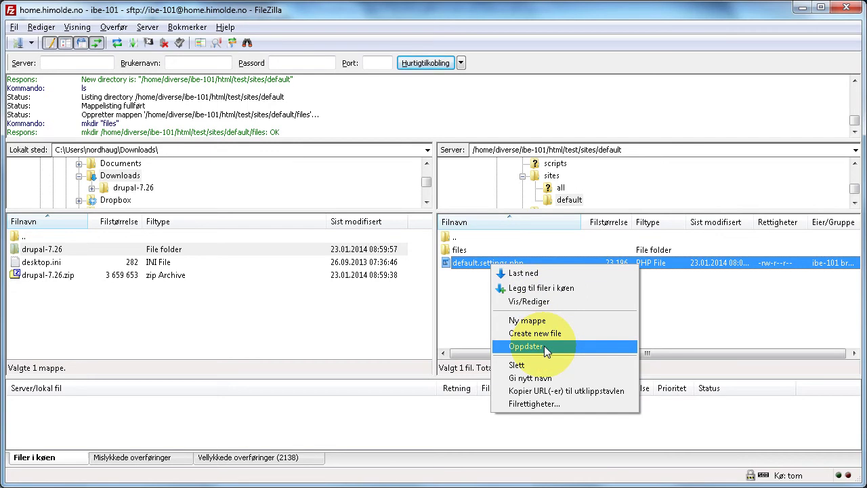
{"action": "left_click", "coordinate": [452, 298]}
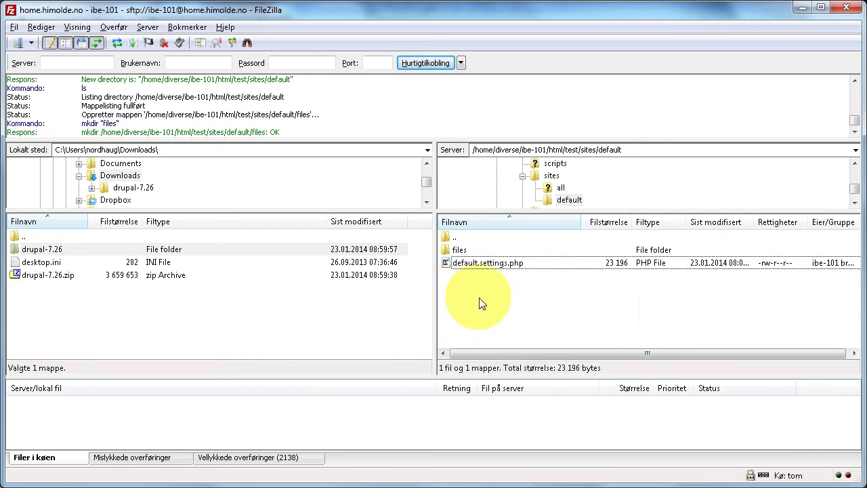
{"action": "double_click", "coordinate": [472, 263]}
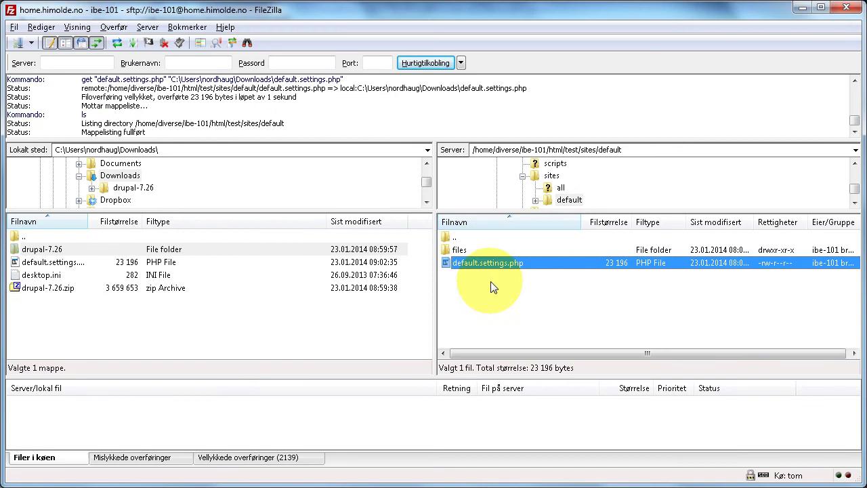
Step: Rename the local copy to settings.php and upload it to the server's default folder
{"action": "left_click", "coordinate": [65, 264]}
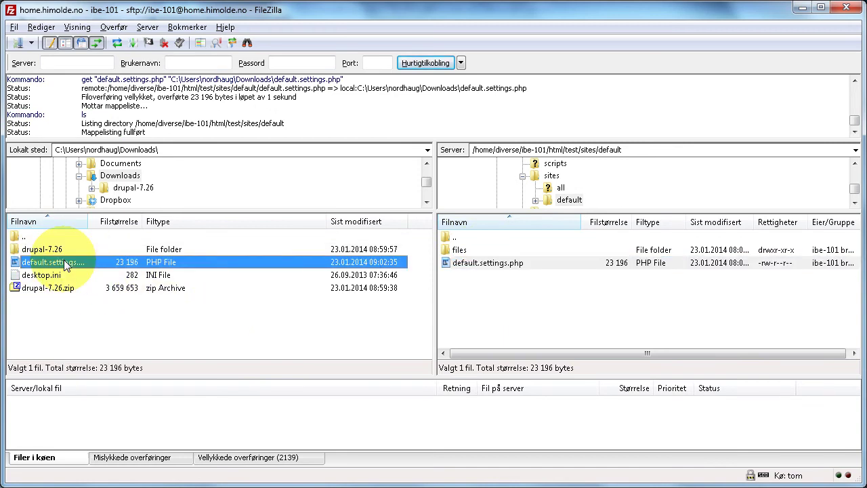
{"action": "left_click", "coordinate": [65, 265]}
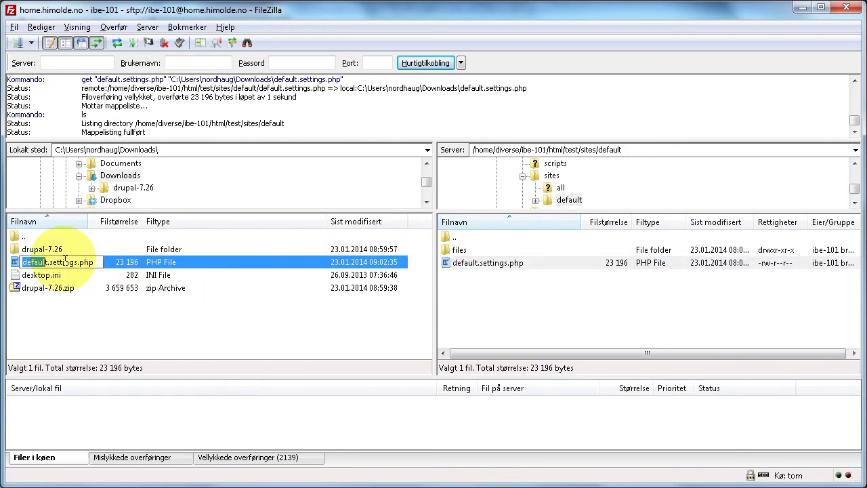
{"action": "key", "text": "Delete"}
{"action": "key", "text": "Return"}
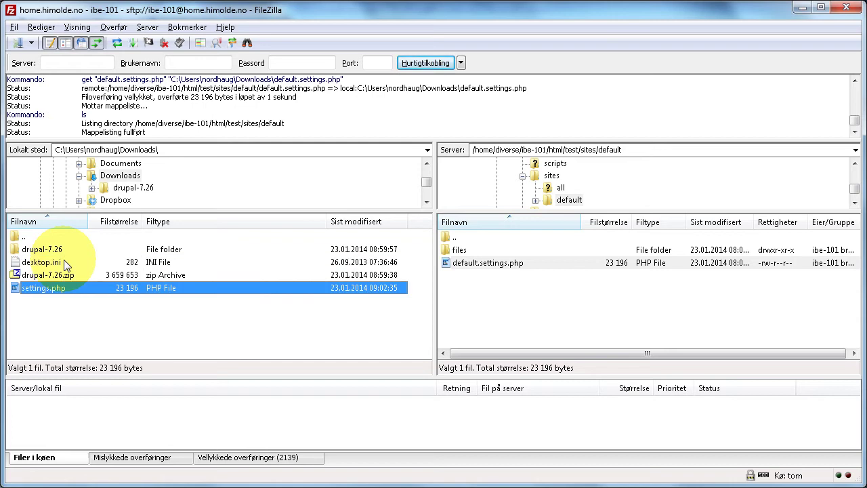
{"action": "left_click_drag", "start_coordinate": [49, 289], "coordinate": [495, 296]}
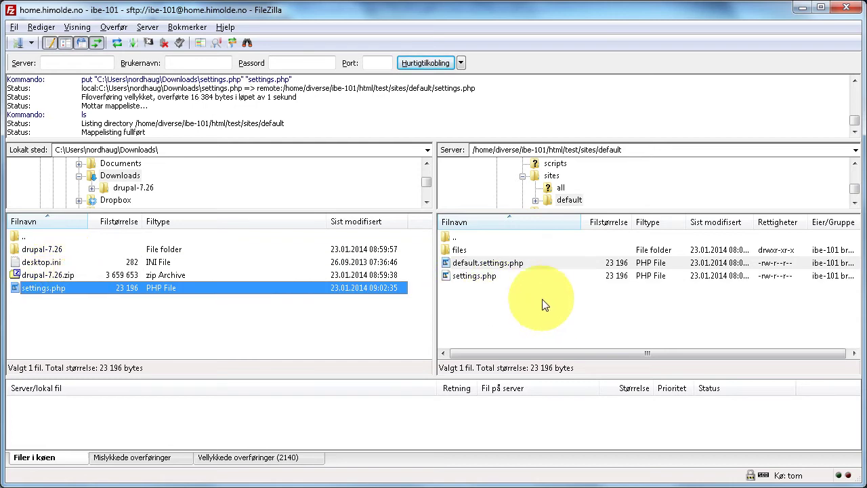
{"action": "key", "text": "alt+Tab"}
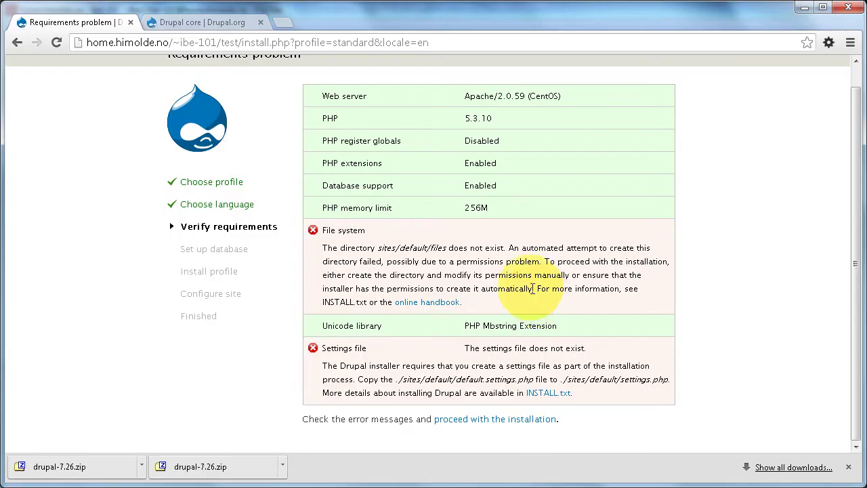
Step: Rerun the requirements check and read the settings.php and files writability errors
{"action": "left_click", "coordinate": [484, 421]}
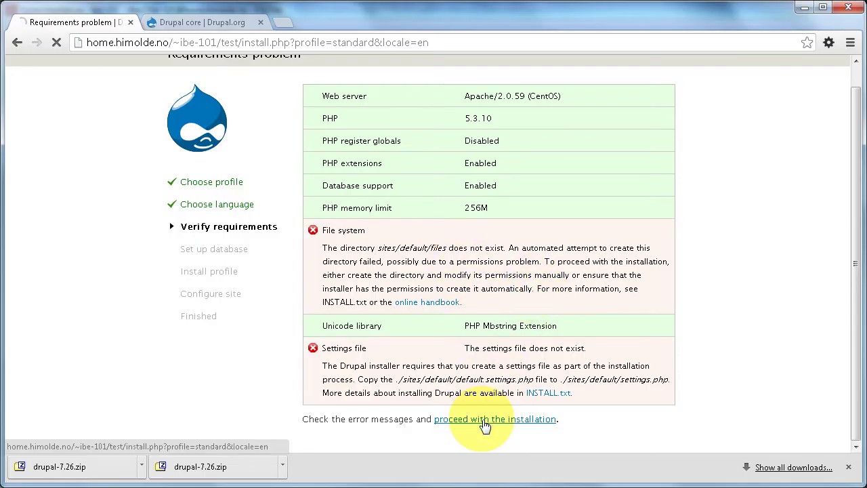
{"action": "scroll", "coordinate": [490, 307], "scroll_direction": "down", "scroll_amount": 1}
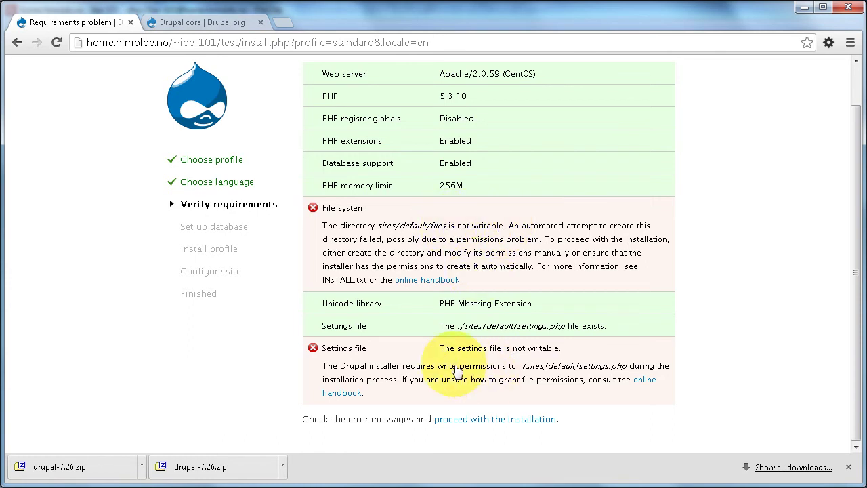
{"action": "key", "text": "alt+Tab"}
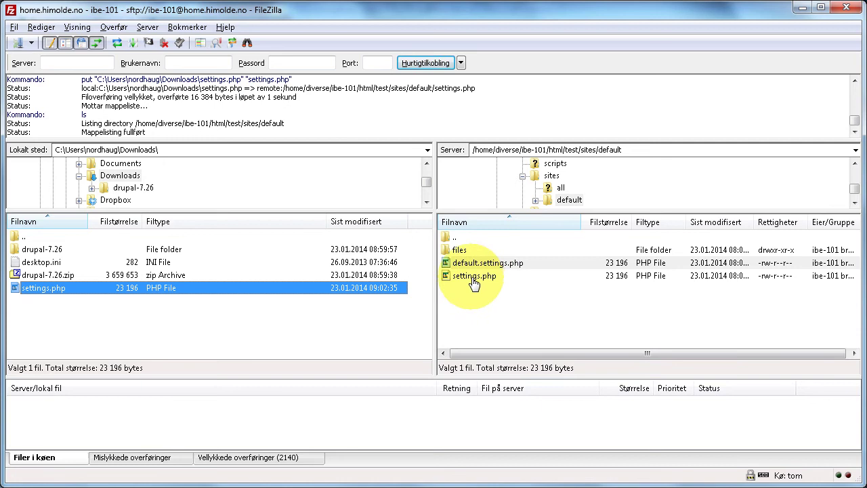
Step: Set settings.php permissions to 666 by granting group and public write access
{"action": "right_click", "coordinate": [474, 279]}
{"action": "left_click", "coordinate": [527, 419]}
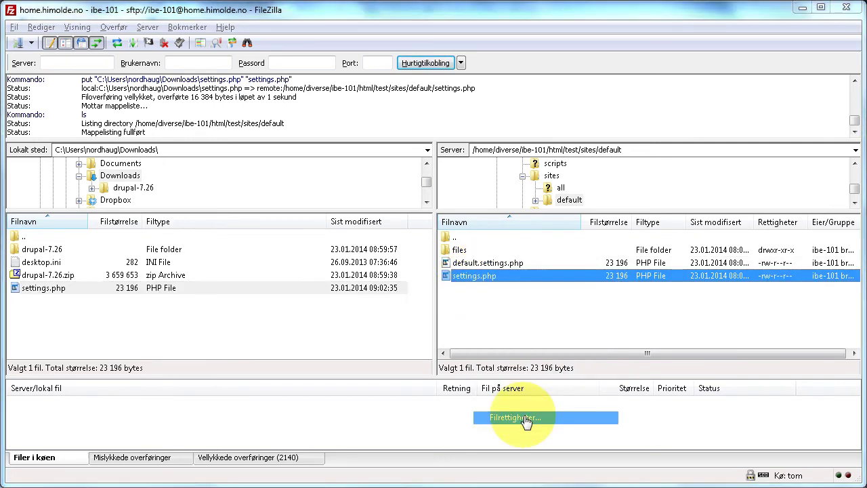
{"action": "left_click", "coordinate": [622, 275]}
{"action": "left_click", "coordinate": [621, 309]}
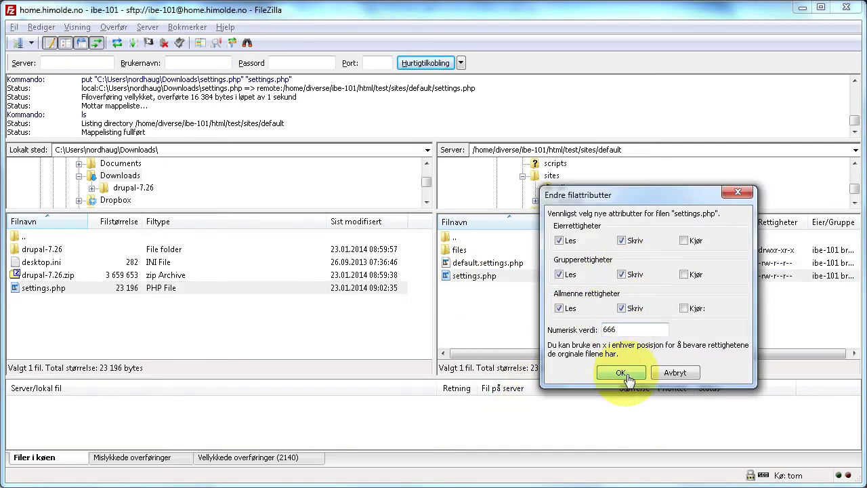
{"action": "left_click", "coordinate": [621, 374]}
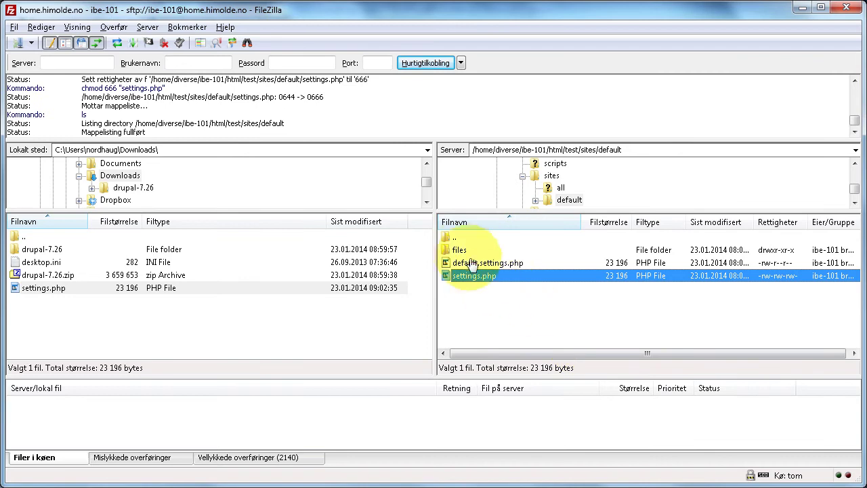
Step: Set the files folder permissions to 777 by granting group and public write access
{"action": "left_click", "coordinate": [462, 251]}
{"action": "right_click", "coordinate": [462, 251]}
{"action": "left_click", "coordinate": [566, 401]}
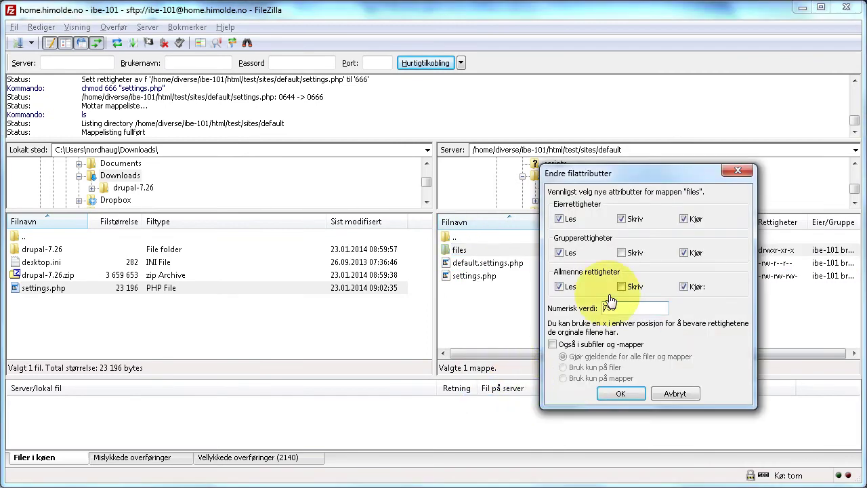
{"action": "left_click", "coordinate": [620, 255]}
{"action": "left_click", "coordinate": [621, 287]}
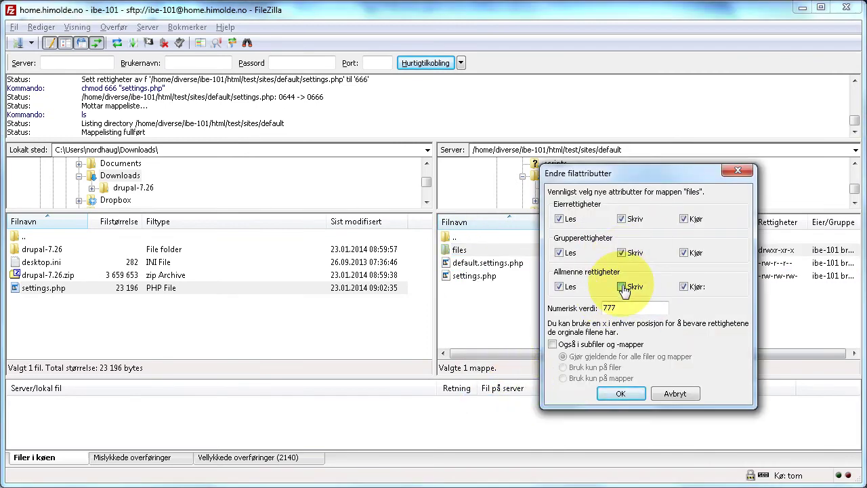
{"action": "left_click", "coordinate": [620, 394]}
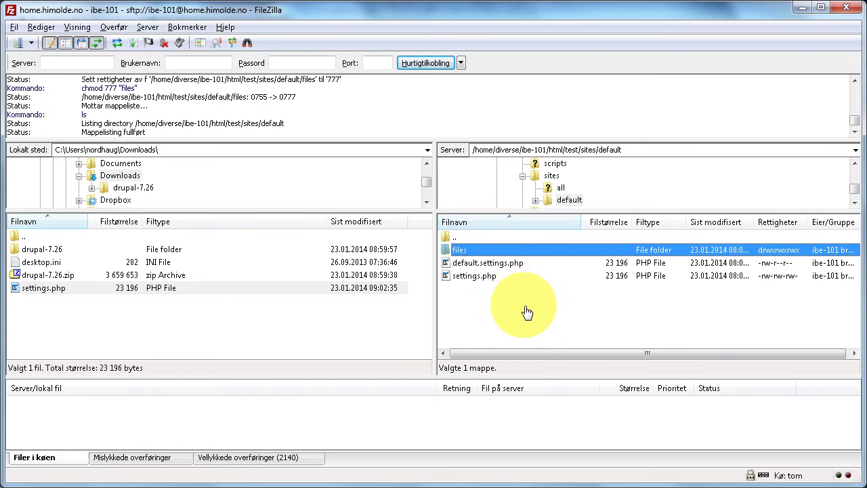
Step: Return to the browser installer to reach Database configuration, then bring up the database-info email
{"action": "key", "text": "alt+Tab"}
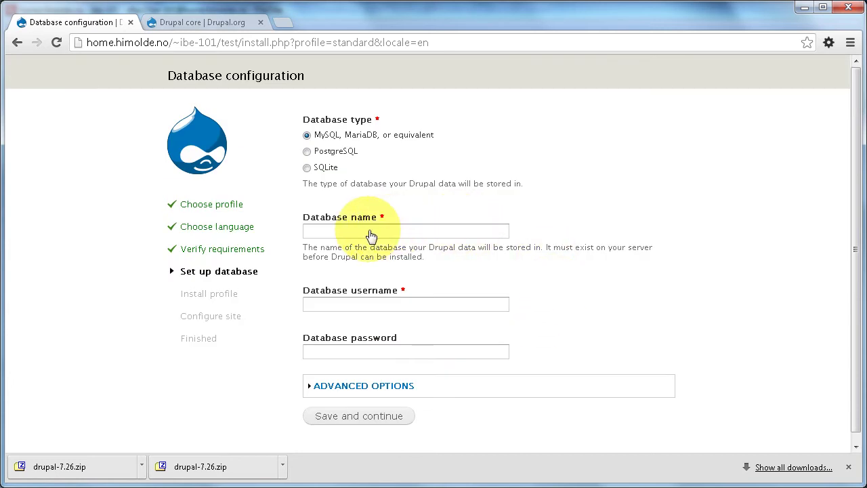
{"action": "key", "text": "alt+Tab"}
{"action": "key", "text": "alt+Tab"}
{"action": "key", "text": "alt+Tab"}
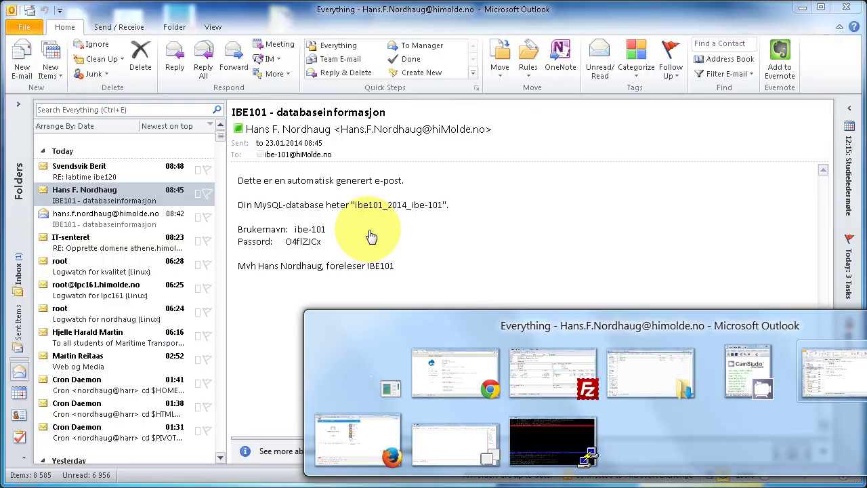
Step: Copy the database name from the email into Drupal's database name field and fill in the database username
{"action": "left_click_drag", "start_coordinate": [443, 204], "coordinate": [356, 205]}
{"action": "right_click", "coordinate": [365, 207]}
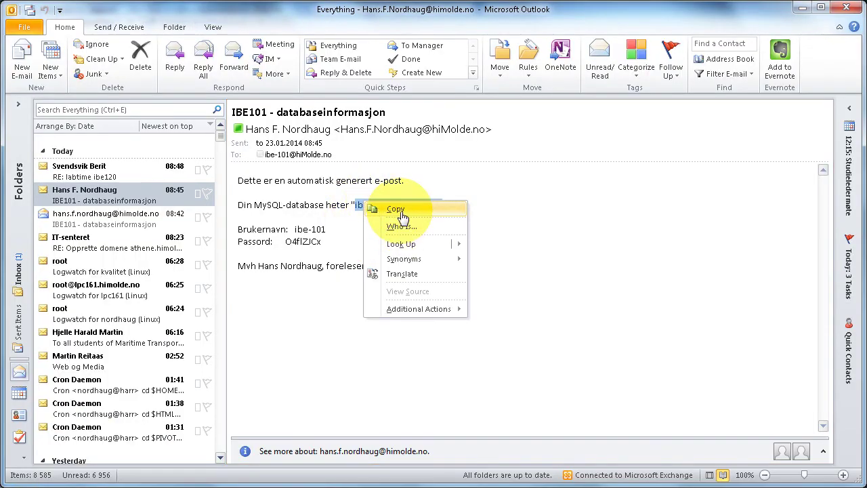
{"action": "left_click", "coordinate": [480, 212]}
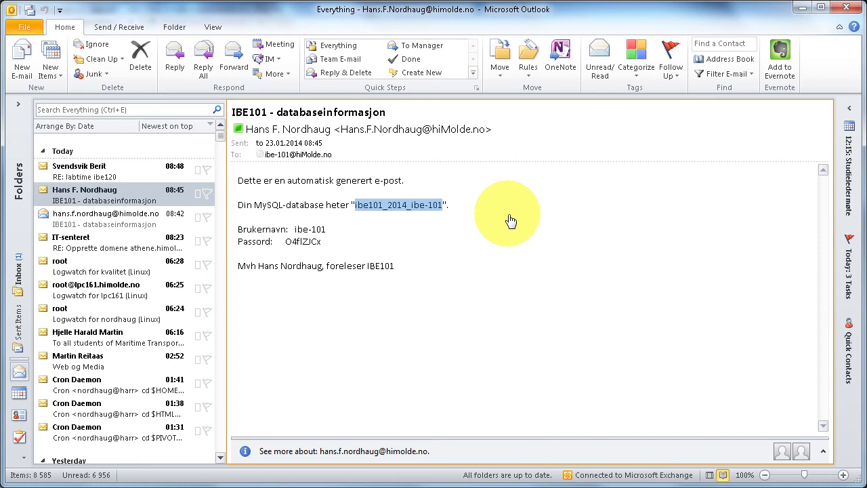
{"action": "key", "text": "alt+Tab"}
{"action": "left_click", "coordinate": [460, 232]}
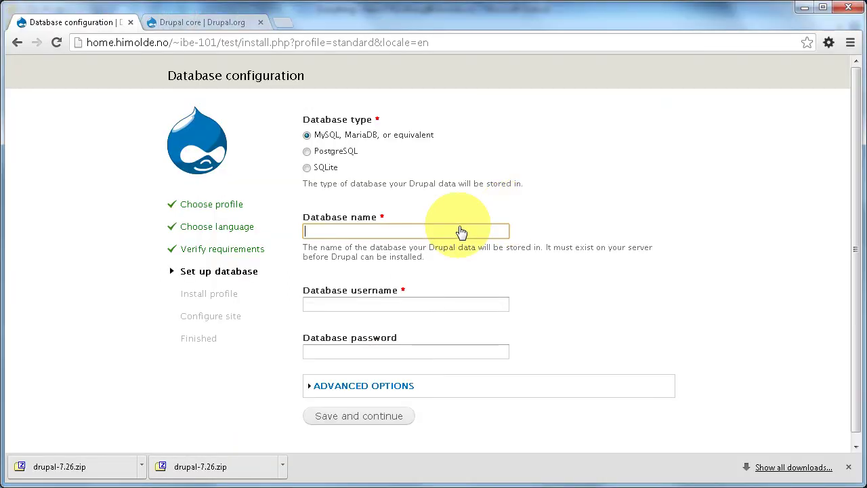
{"action": "key", "text": "ctrl+v"}
{"action": "left_click", "coordinate": [383, 311]}
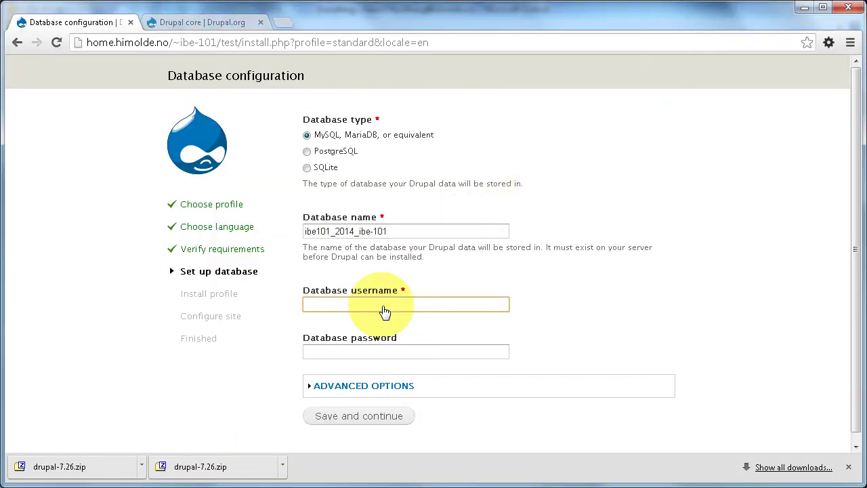
{"action": "type", "text": "i"}
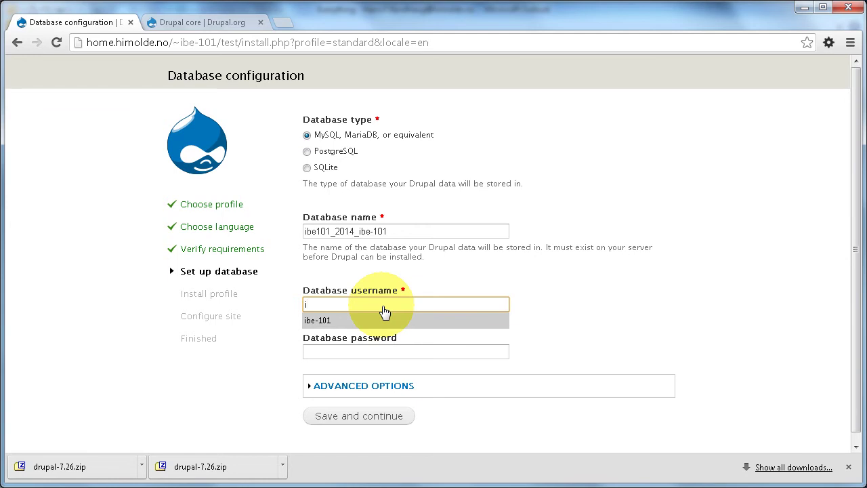
{"action": "left_click", "coordinate": [384, 313]}
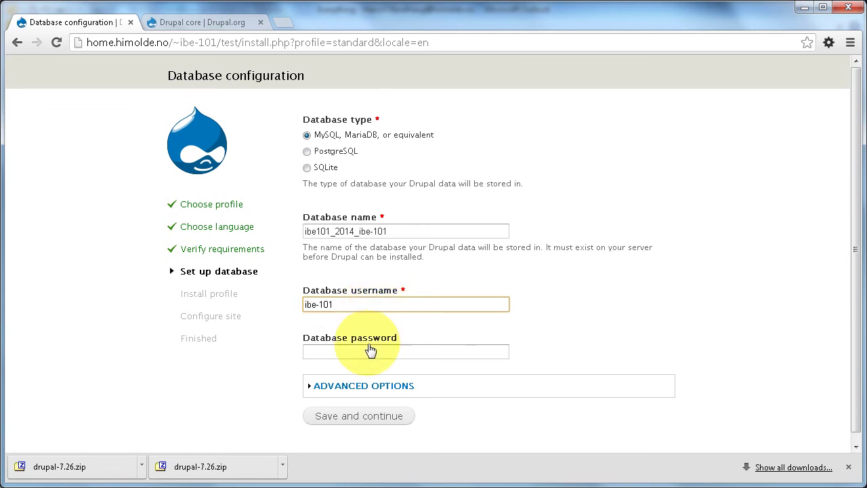
Step: Copy the database password from the email into the password field and submit the database settings
{"action": "key", "text": "alt+Tab"}
{"action": "left_click", "coordinate": [305, 250]}
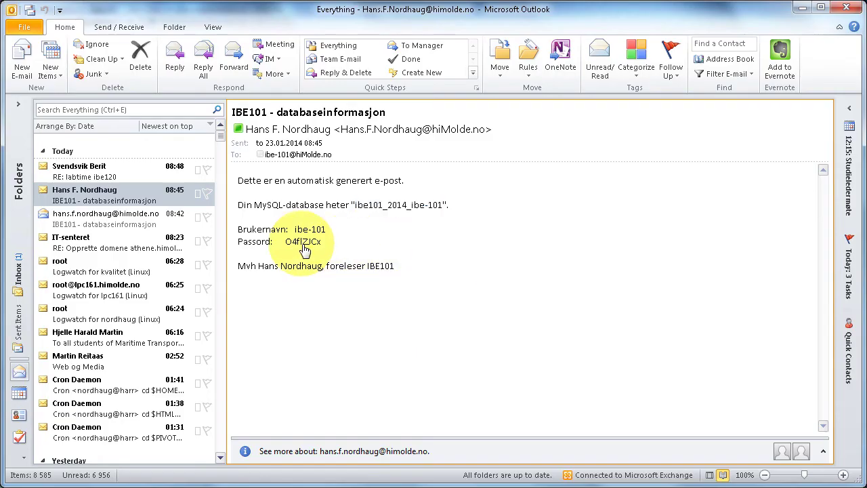
{"action": "double_click", "coordinate": [305, 251]}
{"action": "key", "text": "alt+Tab"}
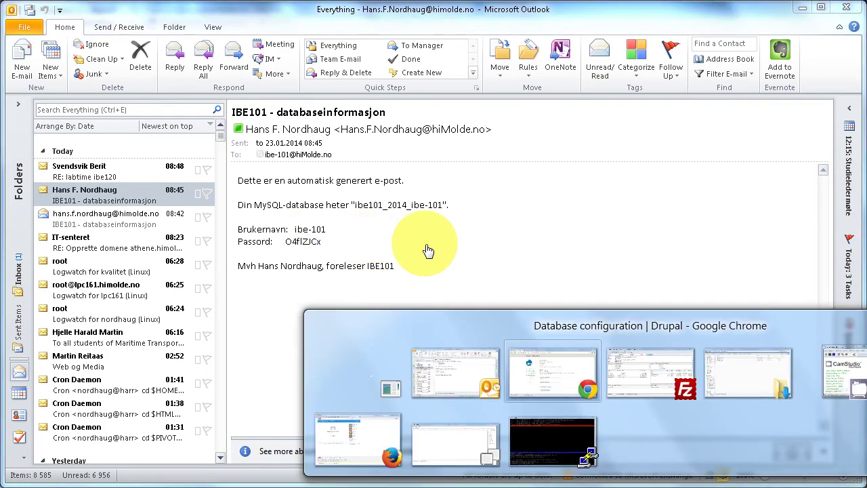
{"action": "left_click", "coordinate": [382, 357]}
{"action": "key", "text": "ctrl+v"}
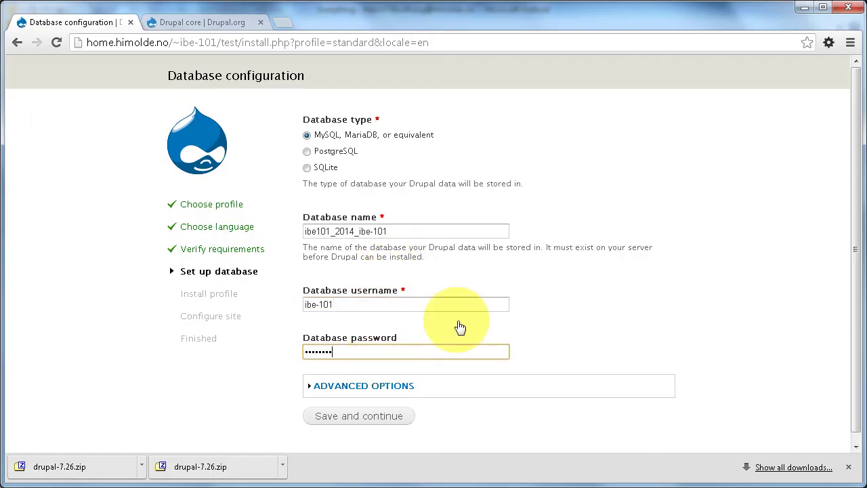
{"action": "left_click", "coordinate": [360, 421]}
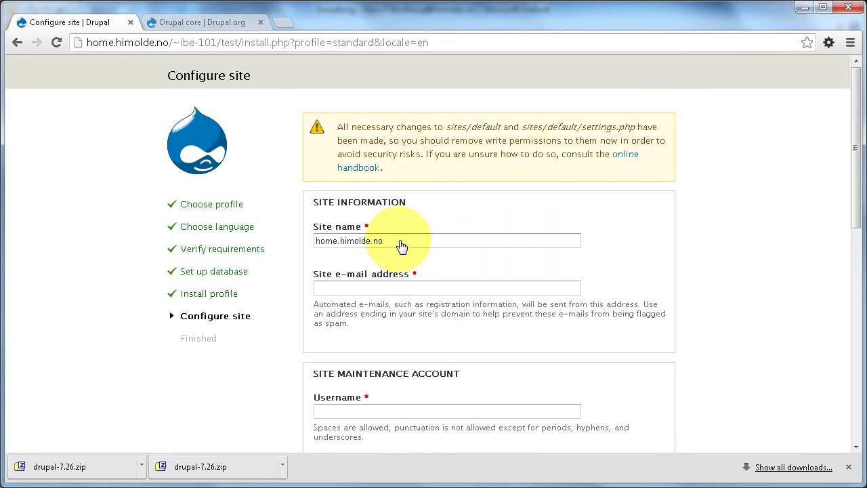
Step: Replace the site name with 'Test' and fill in the site e-mail address
{"action": "left_click", "coordinate": [404, 244]}
{"action": "key", "text": "ctrl+a"}
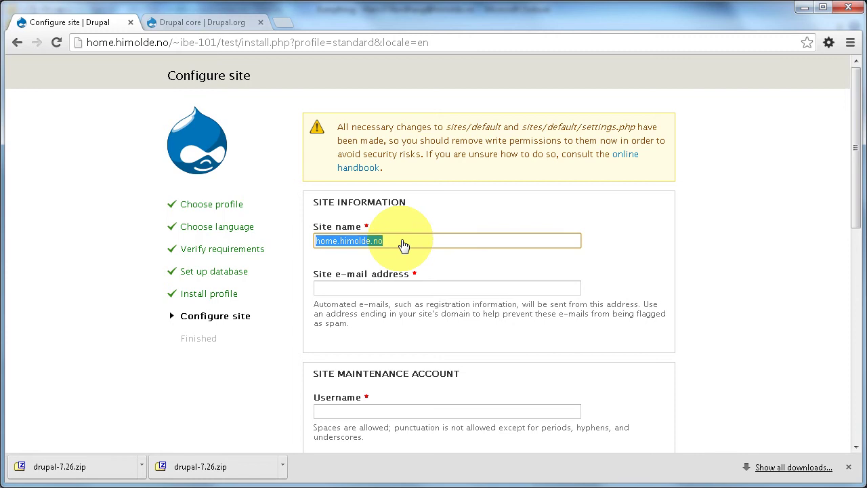
{"action": "type", "text": "Test"}
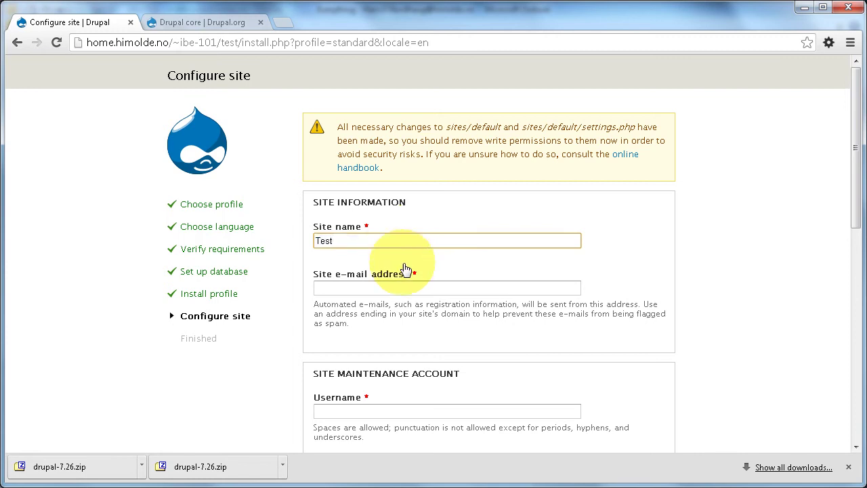
{"action": "left_click", "coordinate": [407, 289]}
{"action": "type", "text": "h"}
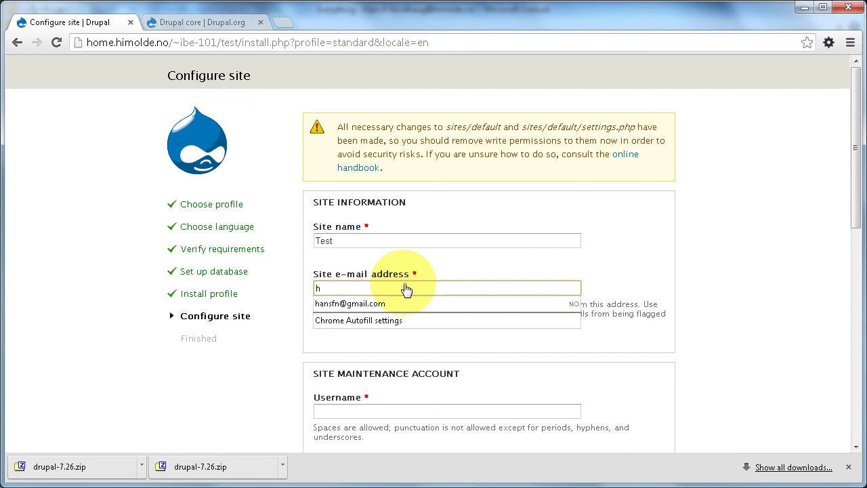
{"action": "key", "text": "Down"}
{"action": "key", "text": "Return"}
Step: Set the maintenance account username to admin and enter the account password
{"action": "scroll", "coordinate": [522, 300], "scroll_direction": "down", "scroll_amount": 2}
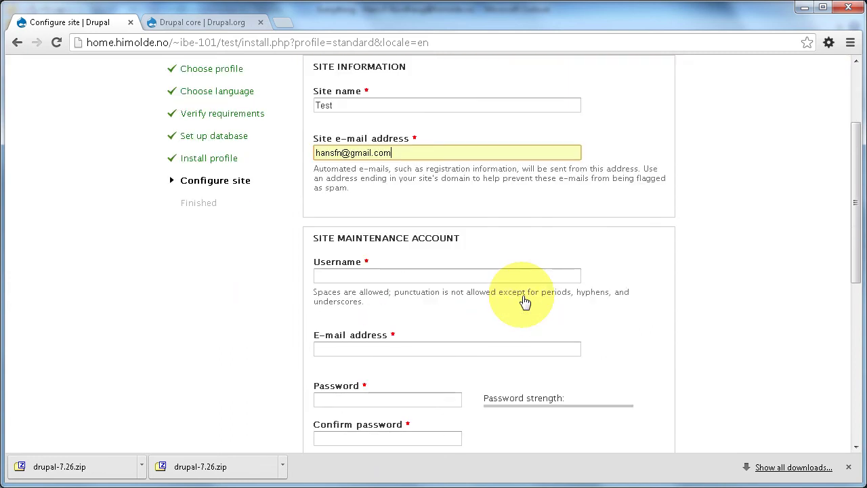
{"action": "left_click", "coordinate": [414, 278]}
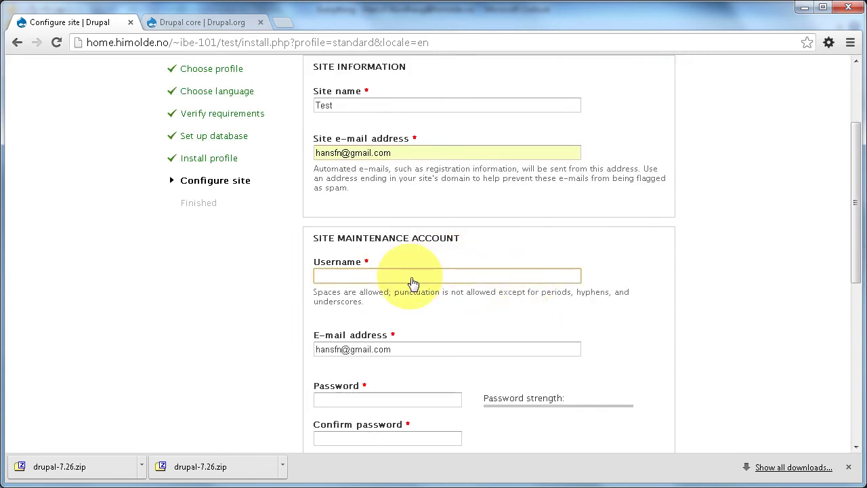
{"action": "type", "text": "ad"}
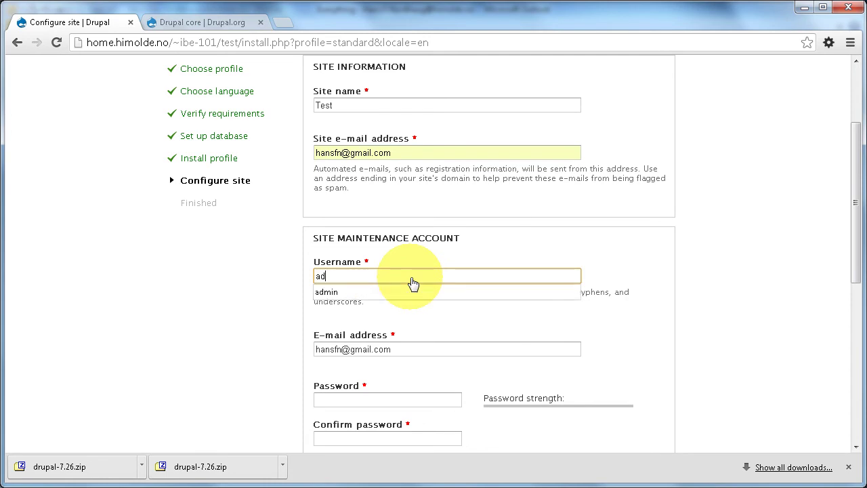
{"action": "key", "text": "Down"}
{"action": "key", "text": "Return"}
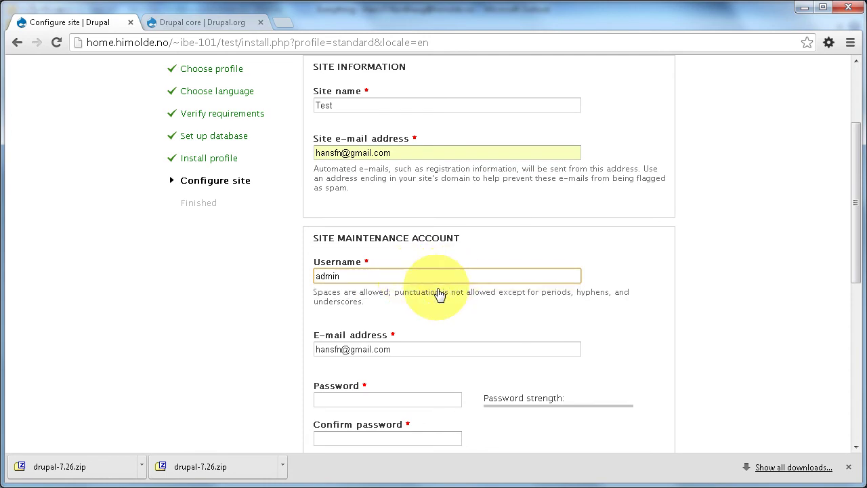
{"action": "scroll", "coordinate": [455, 298], "scroll_direction": "down", "scroll_amount": 2}
{"action": "left_click", "coordinate": [398, 268]}
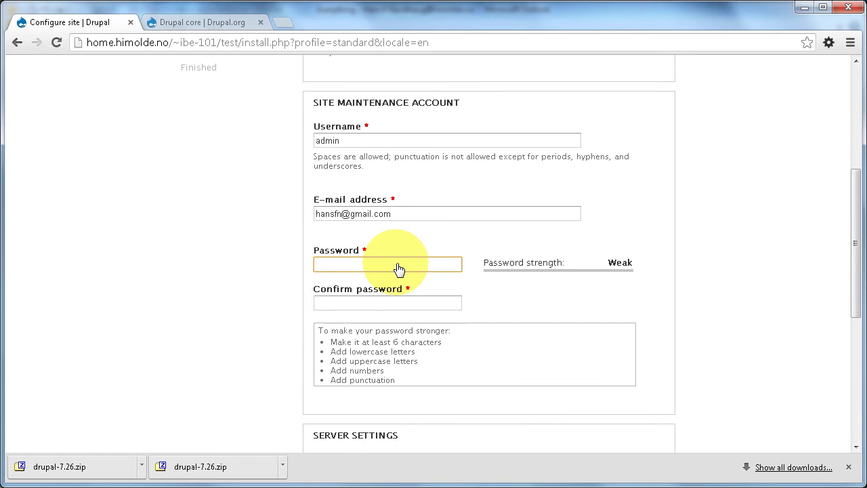
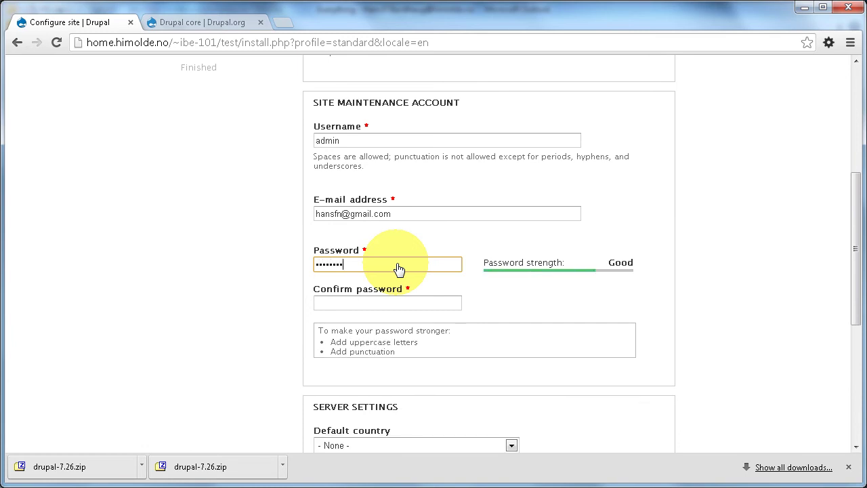
{"action": "key", "text": "Tab"}
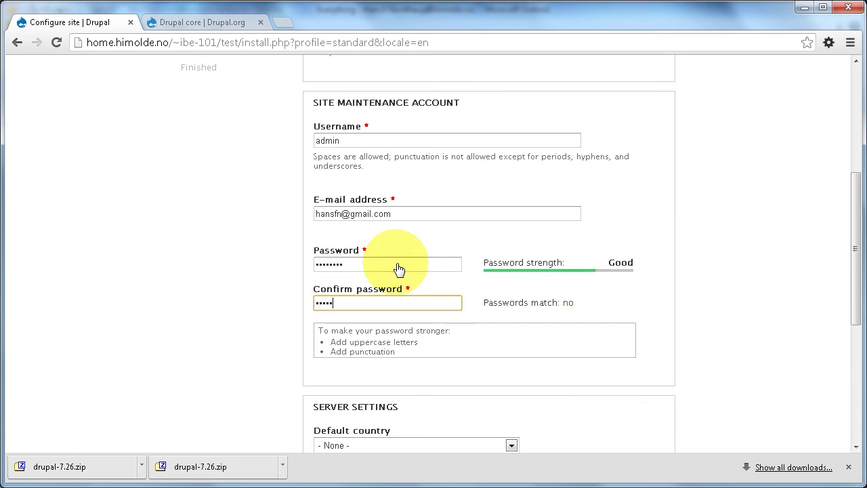
Step: Choose Norway as default country and Europe/Oslo as time zone, then save the site configuration
{"action": "scroll", "coordinate": [528, 349], "scroll_direction": "down", "scroll_amount": 2}
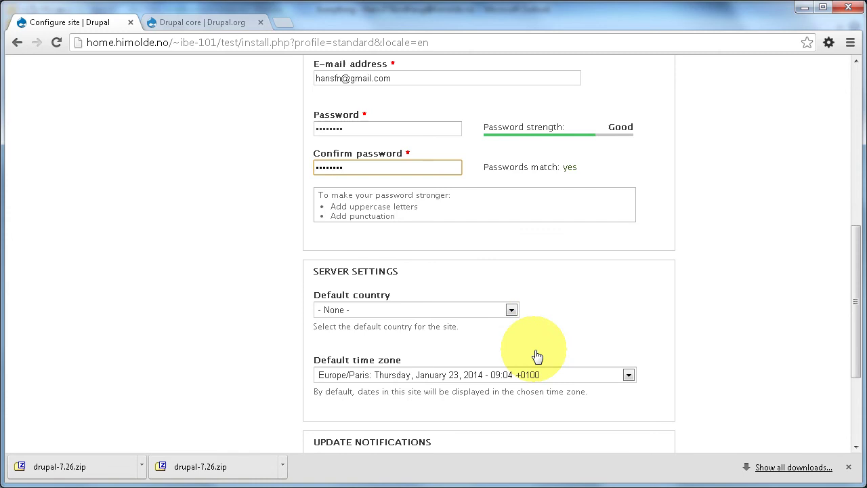
{"action": "left_click", "coordinate": [512, 311]}
{"action": "type", "text": "no"}
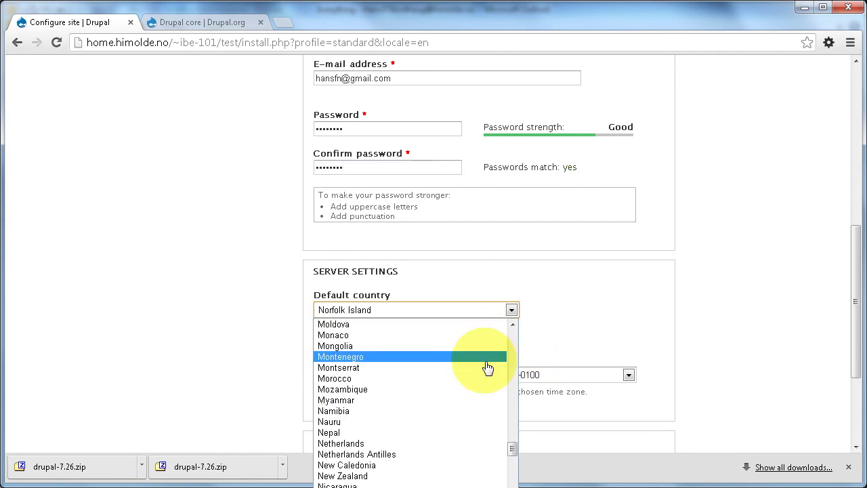
{"action": "scroll", "coordinate": [482, 388], "scroll_direction": "down", "scroll_amount": 4}
{"action": "left_click", "coordinate": [429, 426]}
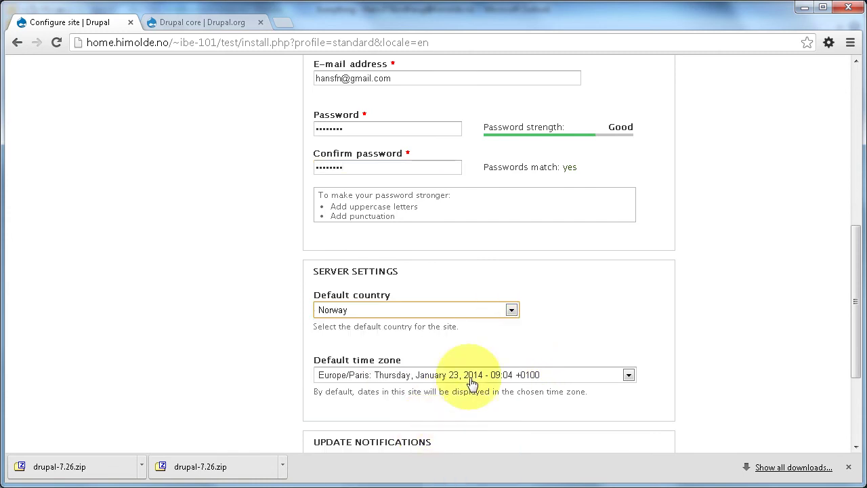
{"action": "left_click", "coordinate": [630, 375]}
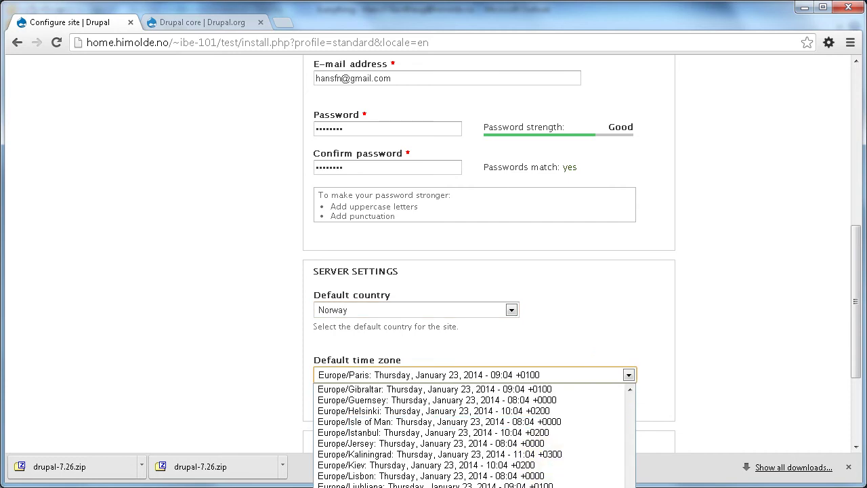
{"action": "left_click", "coordinate": [519, 416]}
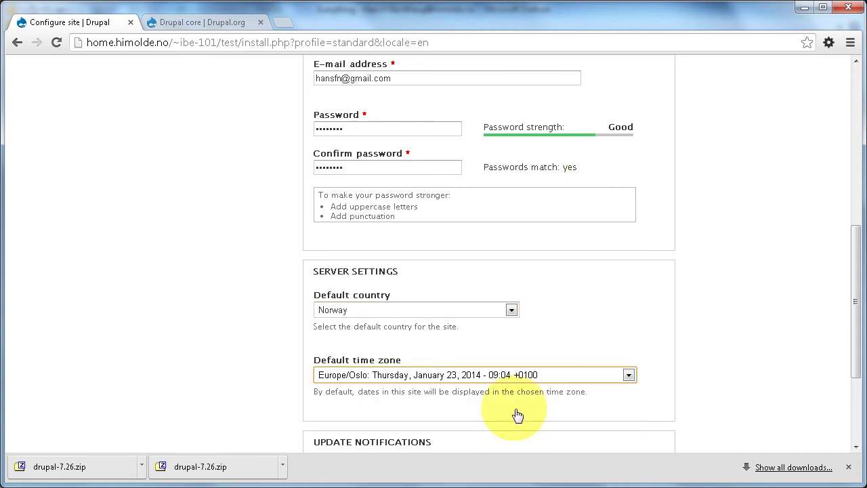
{"action": "scroll", "coordinate": [519, 413], "scroll_direction": "down", "scroll_amount": 2}
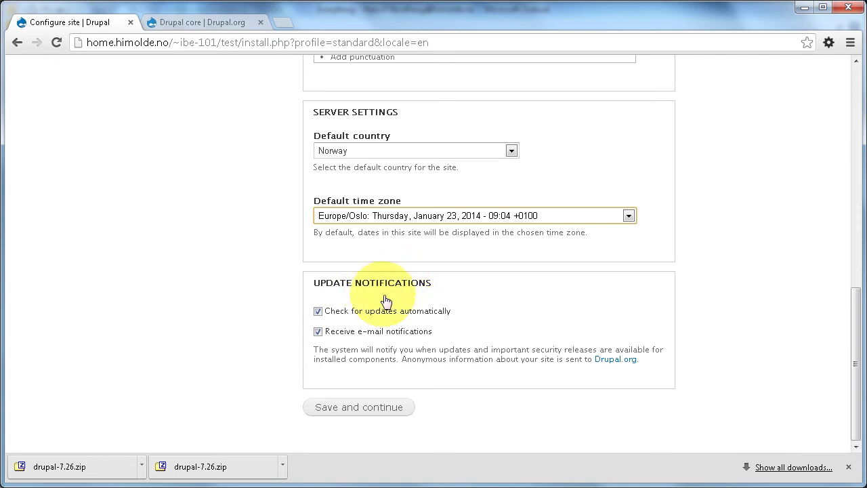
{"action": "left_click", "coordinate": [360, 409]}
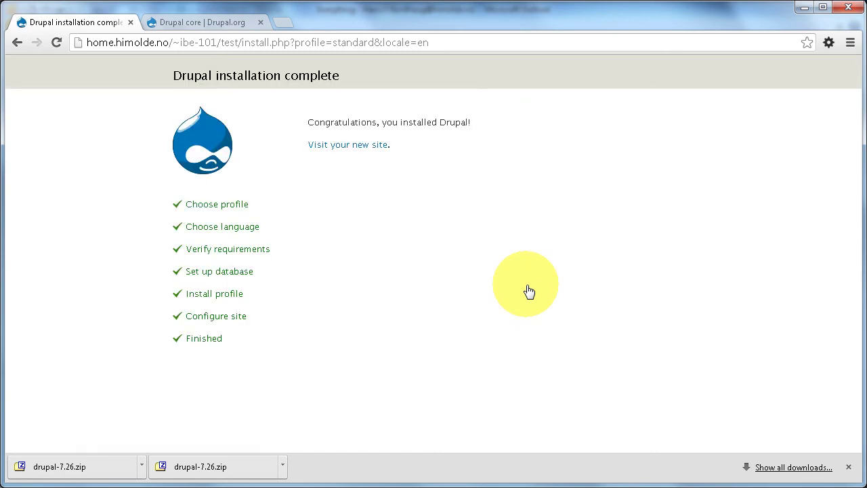
Step: Visit the new Test site from the completion page and bring up its Reports overlay
{"action": "left_click", "coordinate": [345, 145]}
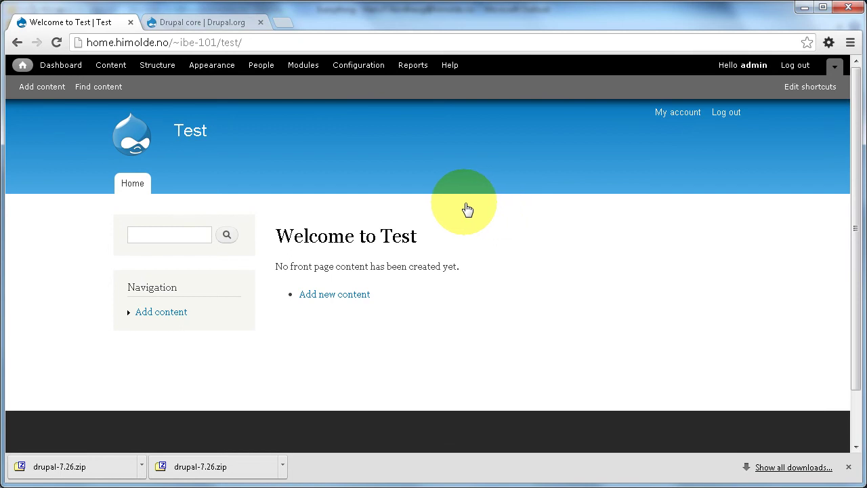
{"action": "left_click", "coordinate": [409, 68]}
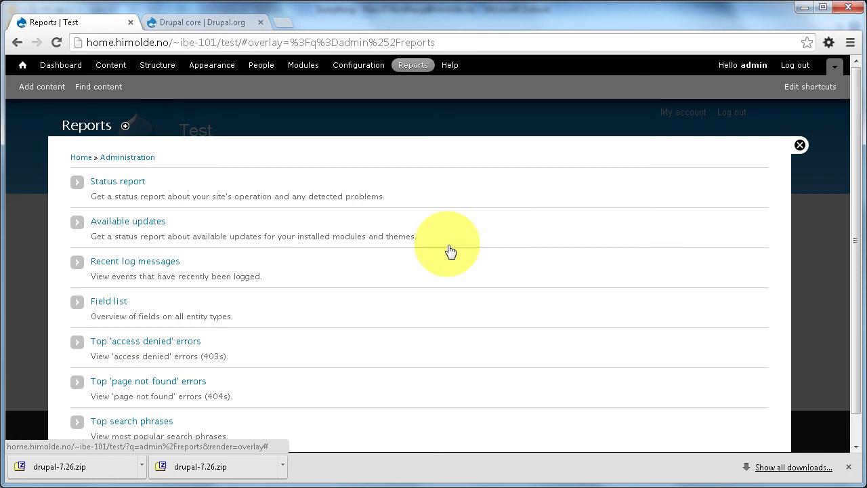
Step: Show the Status report, which flags settings.php as not protected
{"action": "left_click", "coordinate": [122, 182]}
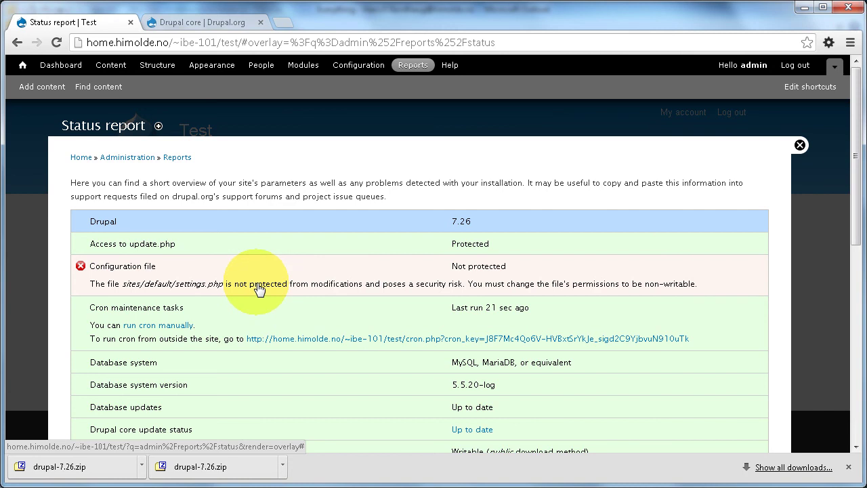
Step: In FileZilla, toggle owner, group and public write boxes to give settings.php permissions 666, then return to Chrome
{"action": "key", "text": "alt+Tab"}
{"action": "key", "text": "Tab"}
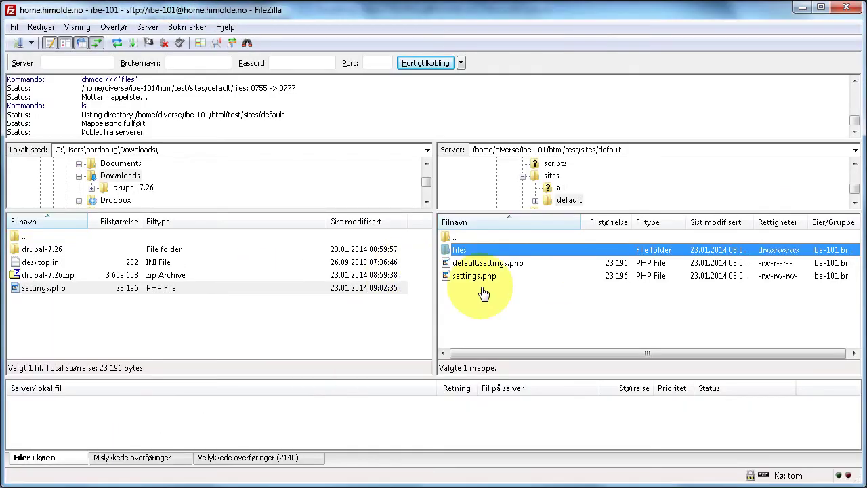
{"action": "right_click", "coordinate": [472, 277]}
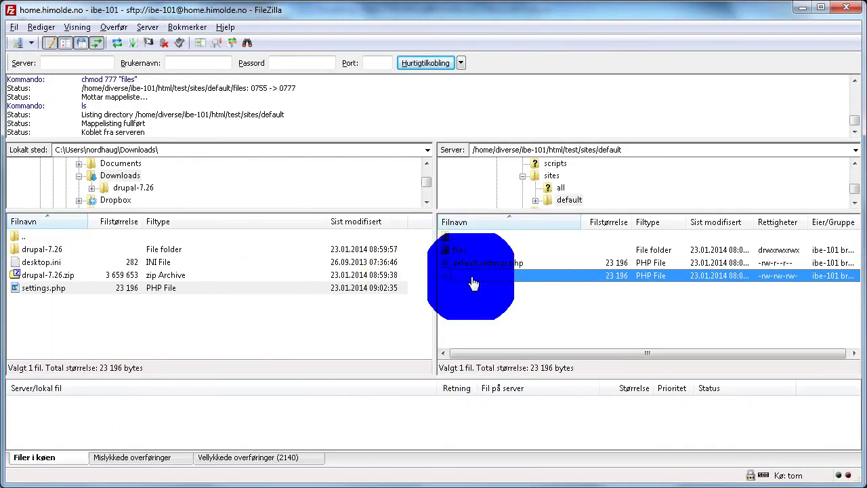
{"action": "left_click", "coordinate": [518, 418]}
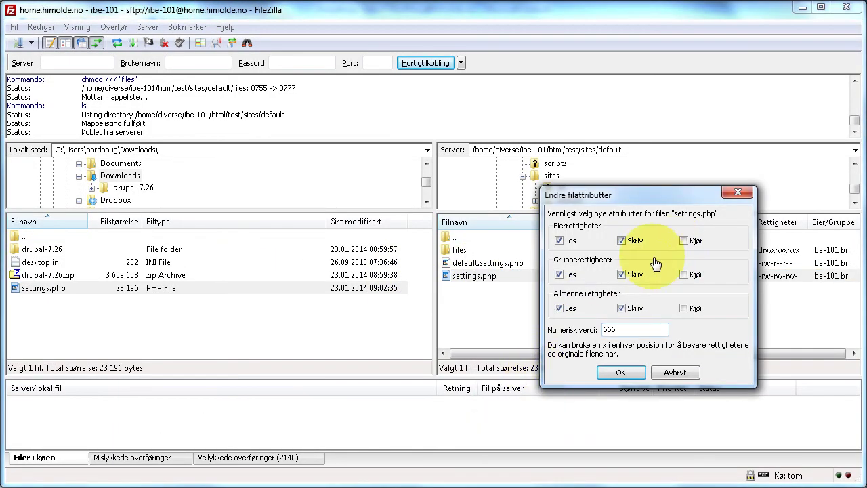
{"action": "left_click", "coordinate": [622, 243]}
{"action": "left_click", "coordinate": [621, 274]}
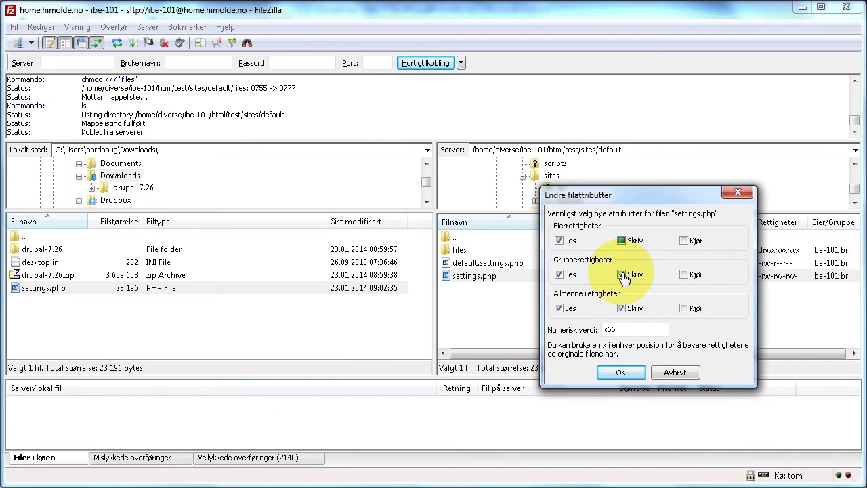
{"action": "left_click", "coordinate": [622, 308]}
{"action": "left_click", "coordinate": [621, 375]}
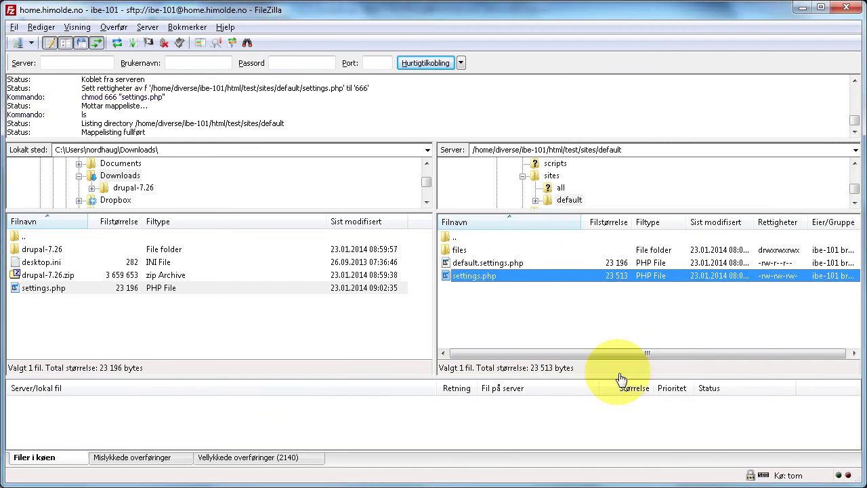
{"action": "key", "text": "alt+Tab"}
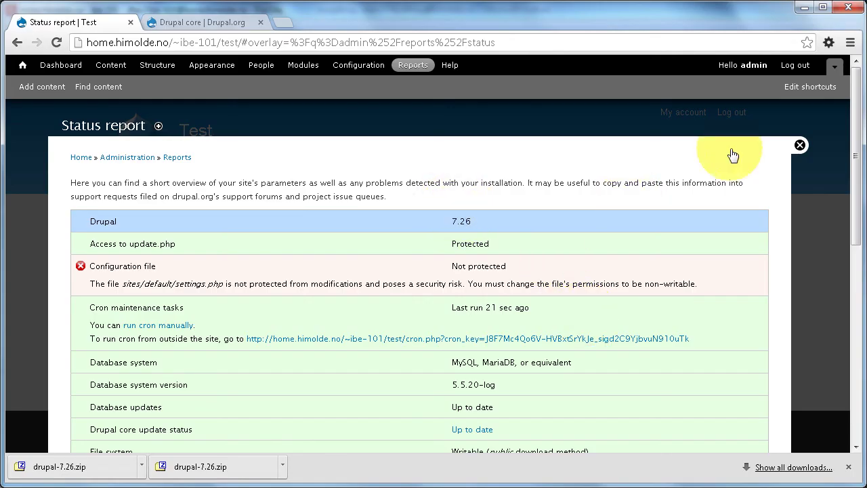
Step: Reload the Status report via Reports, still flagging settings.php unprotected, and close the overlay
{"action": "left_click", "coordinate": [182, 158]}
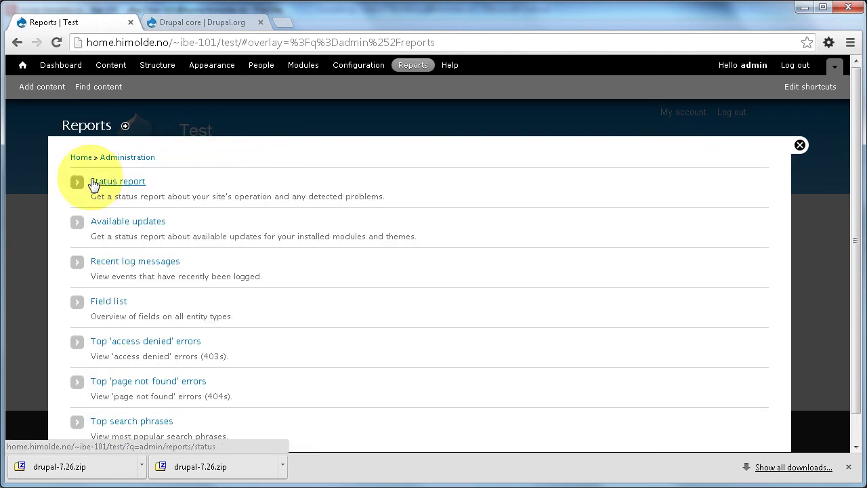
{"action": "left_click", "coordinate": [95, 182]}
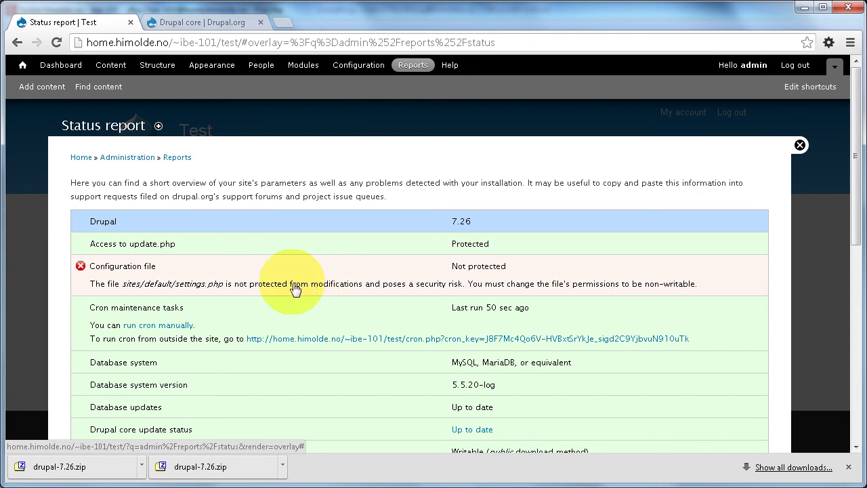
{"action": "left_click", "coordinate": [800, 145]}
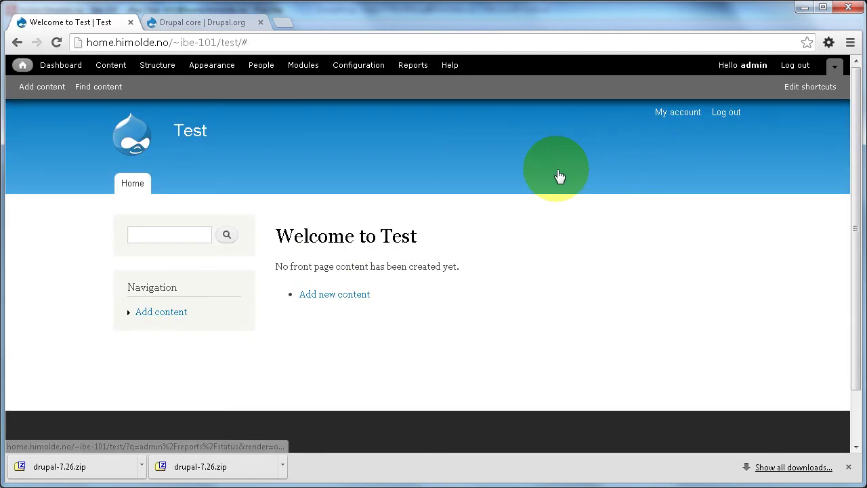
{"action": "key", "text": "alt+Tab"}
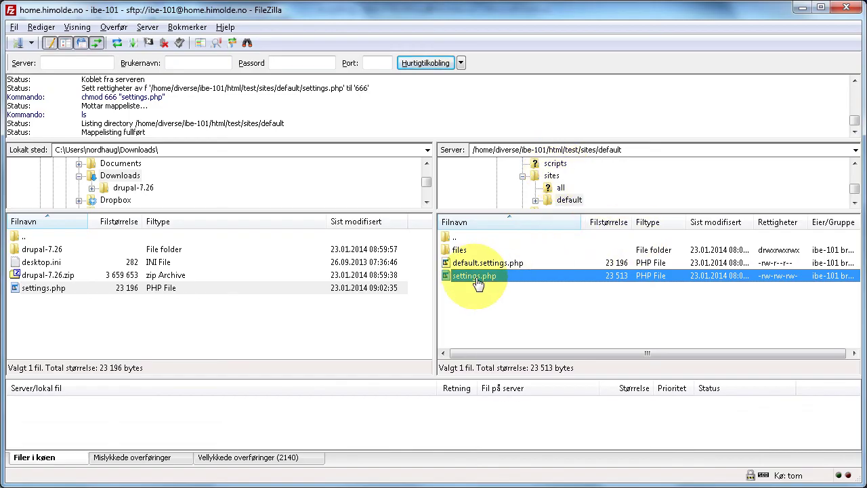
Step: Refresh the server listing and remove all write permissions, making settings.php read-only 444
{"action": "right_click", "coordinate": [477, 283]}
{"action": "left_click", "coordinate": [465, 325]}
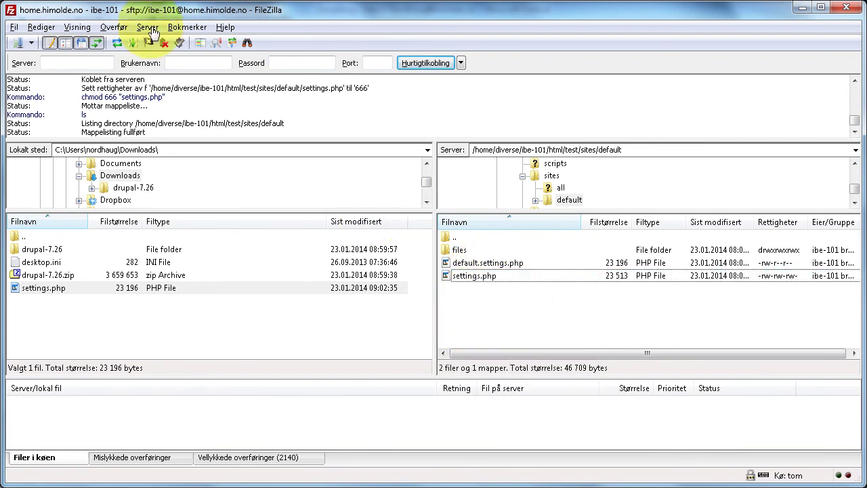
{"action": "left_click", "coordinate": [120, 45]}
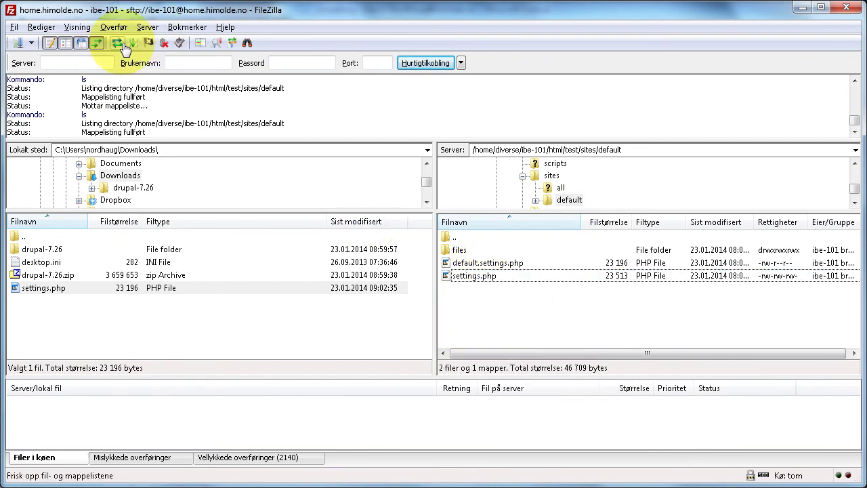
{"action": "right_click", "coordinate": [476, 279]}
{"action": "left_click", "coordinate": [511, 416]}
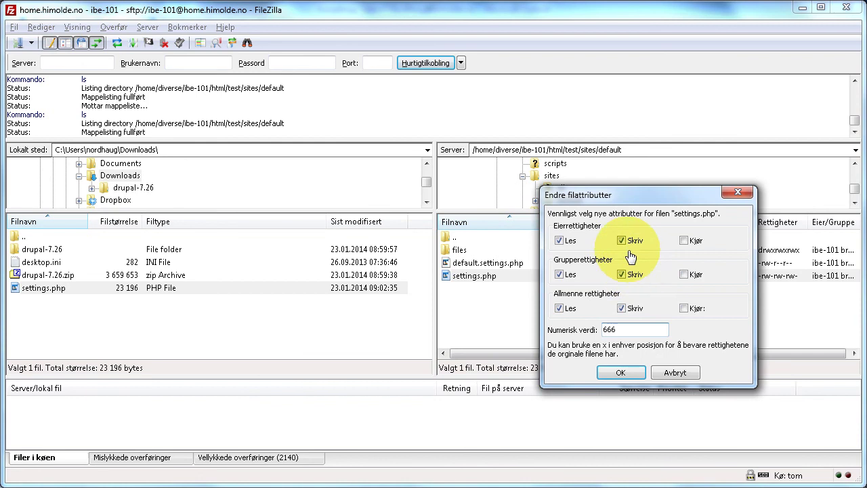
{"action": "left_click", "coordinate": [623, 243]}
{"action": "left_click", "coordinate": [623, 275]}
{"action": "left_click", "coordinate": [623, 310]}
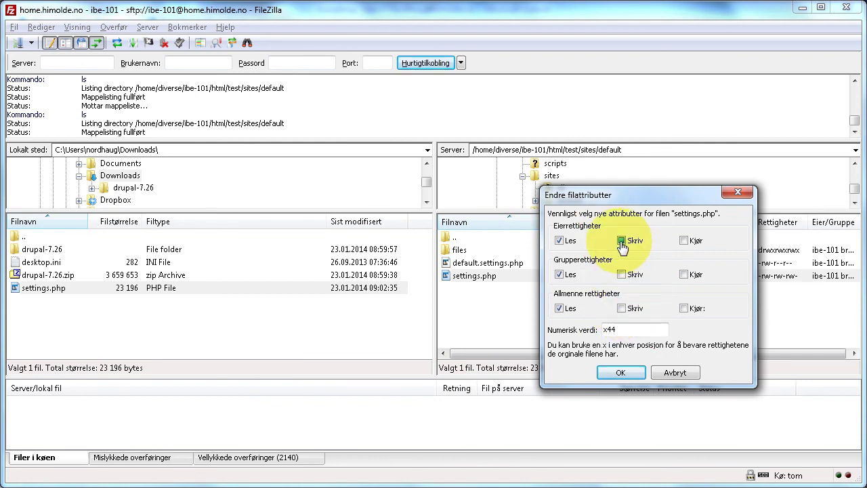
{"action": "left_click", "coordinate": [620, 374]}
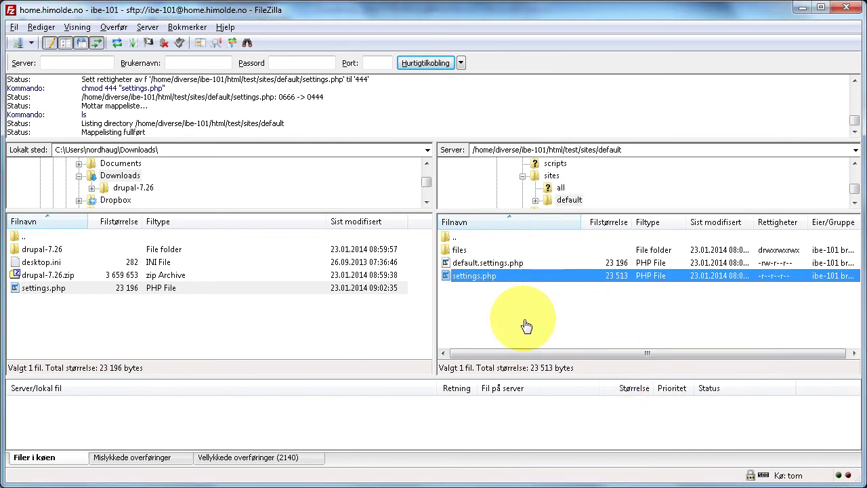
{"action": "key", "text": "alt+Tab"}
{"action": "left_click", "coordinate": [397, 149]}
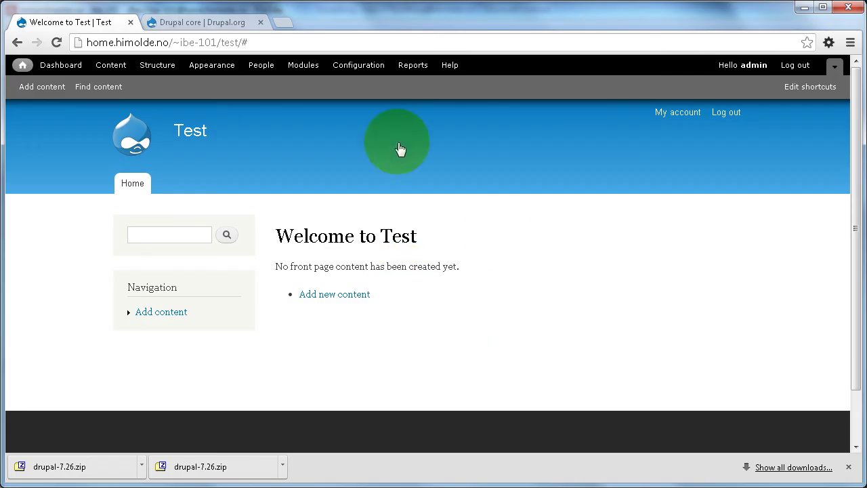
Step: Reopen the Status report and scroll through it to confirm the configuration file shows Protected
{"action": "left_click", "coordinate": [407, 66]}
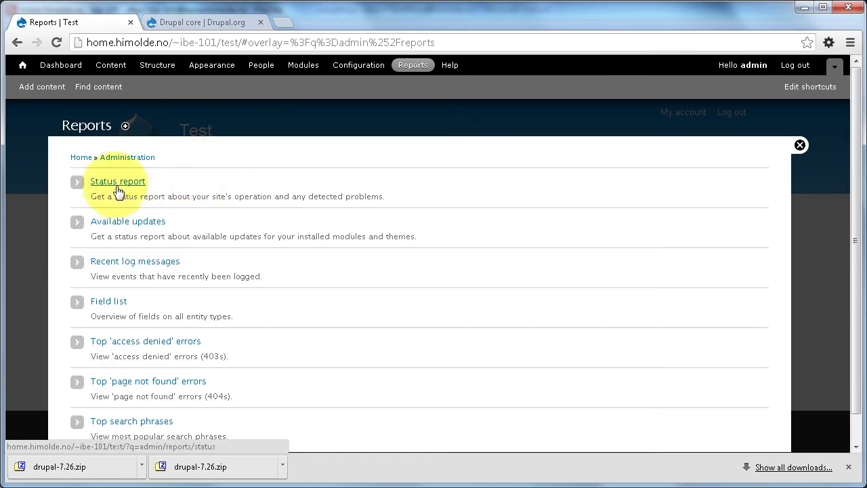
{"action": "left_click", "coordinate": [117, 190]}
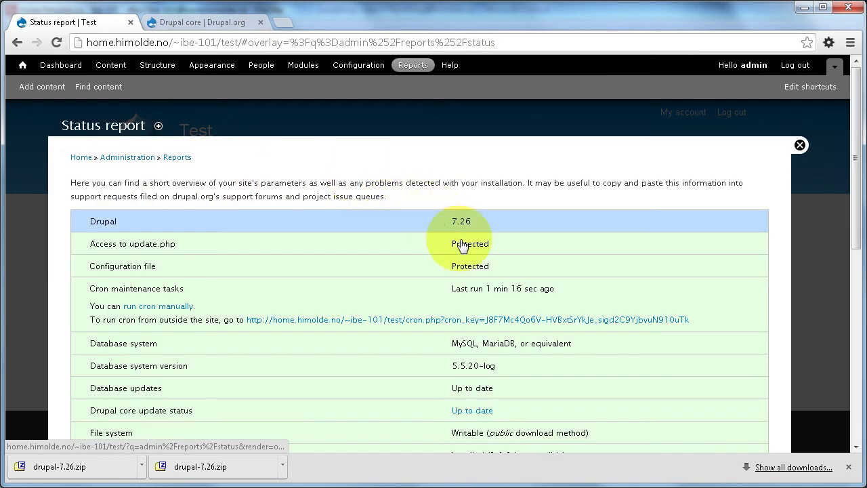
{"action": "scroll", "coordinate": [462, 247], "scroll_direction": "down", "scroll_amount": 15}
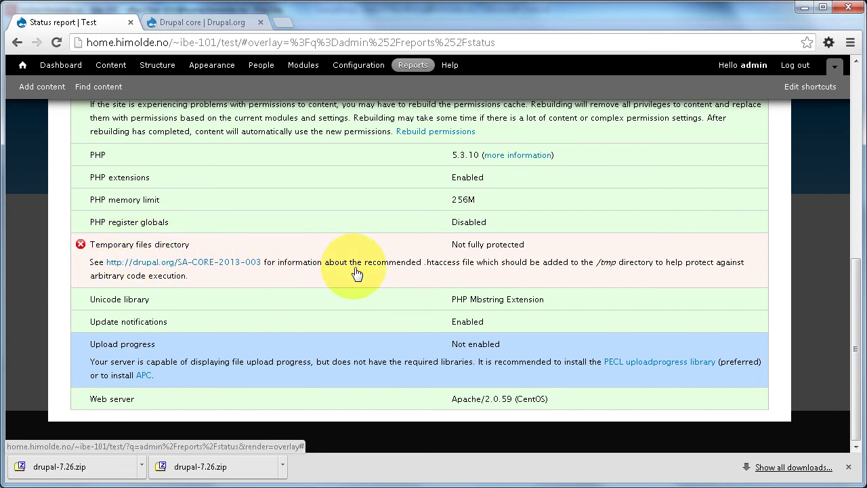
{"action": "scroll", "coordinate": [357, 273], "scroll_direction": "up", "scroll_amount": 15}
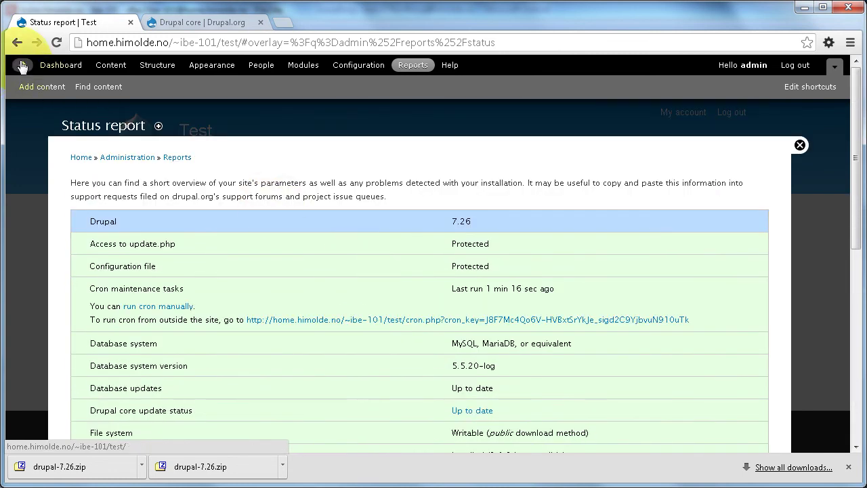